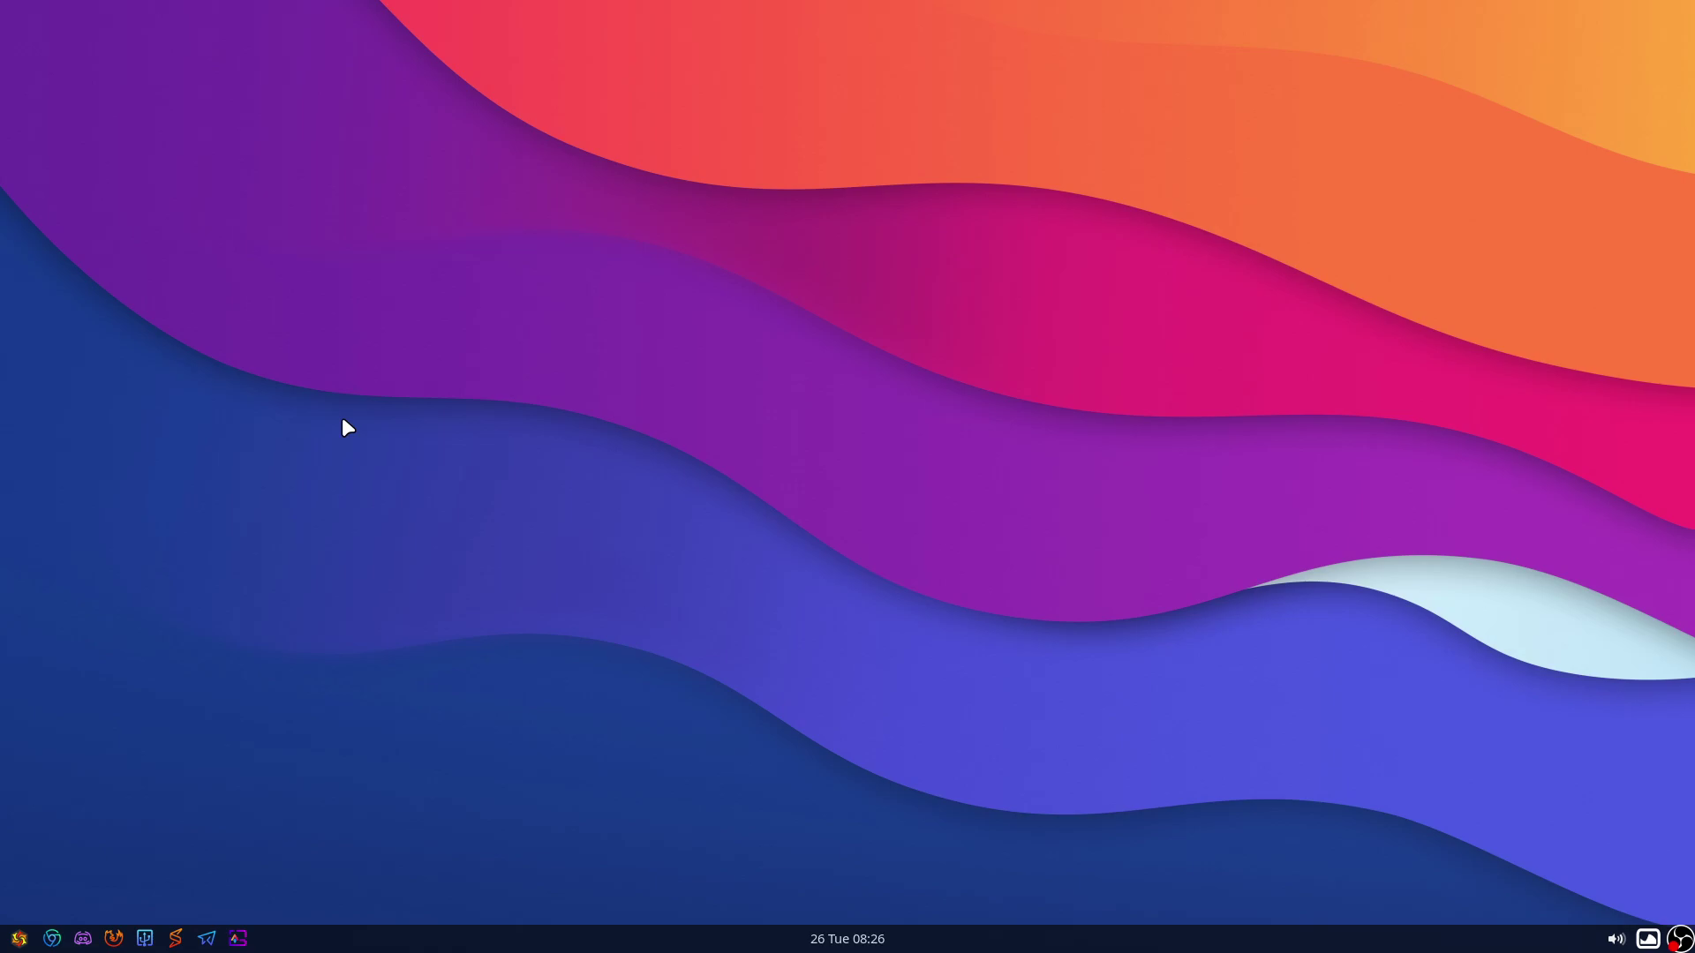
- Show the wayfire configuration folder in Thunar snapped to the left half of the screen
key("super+shift+Return")
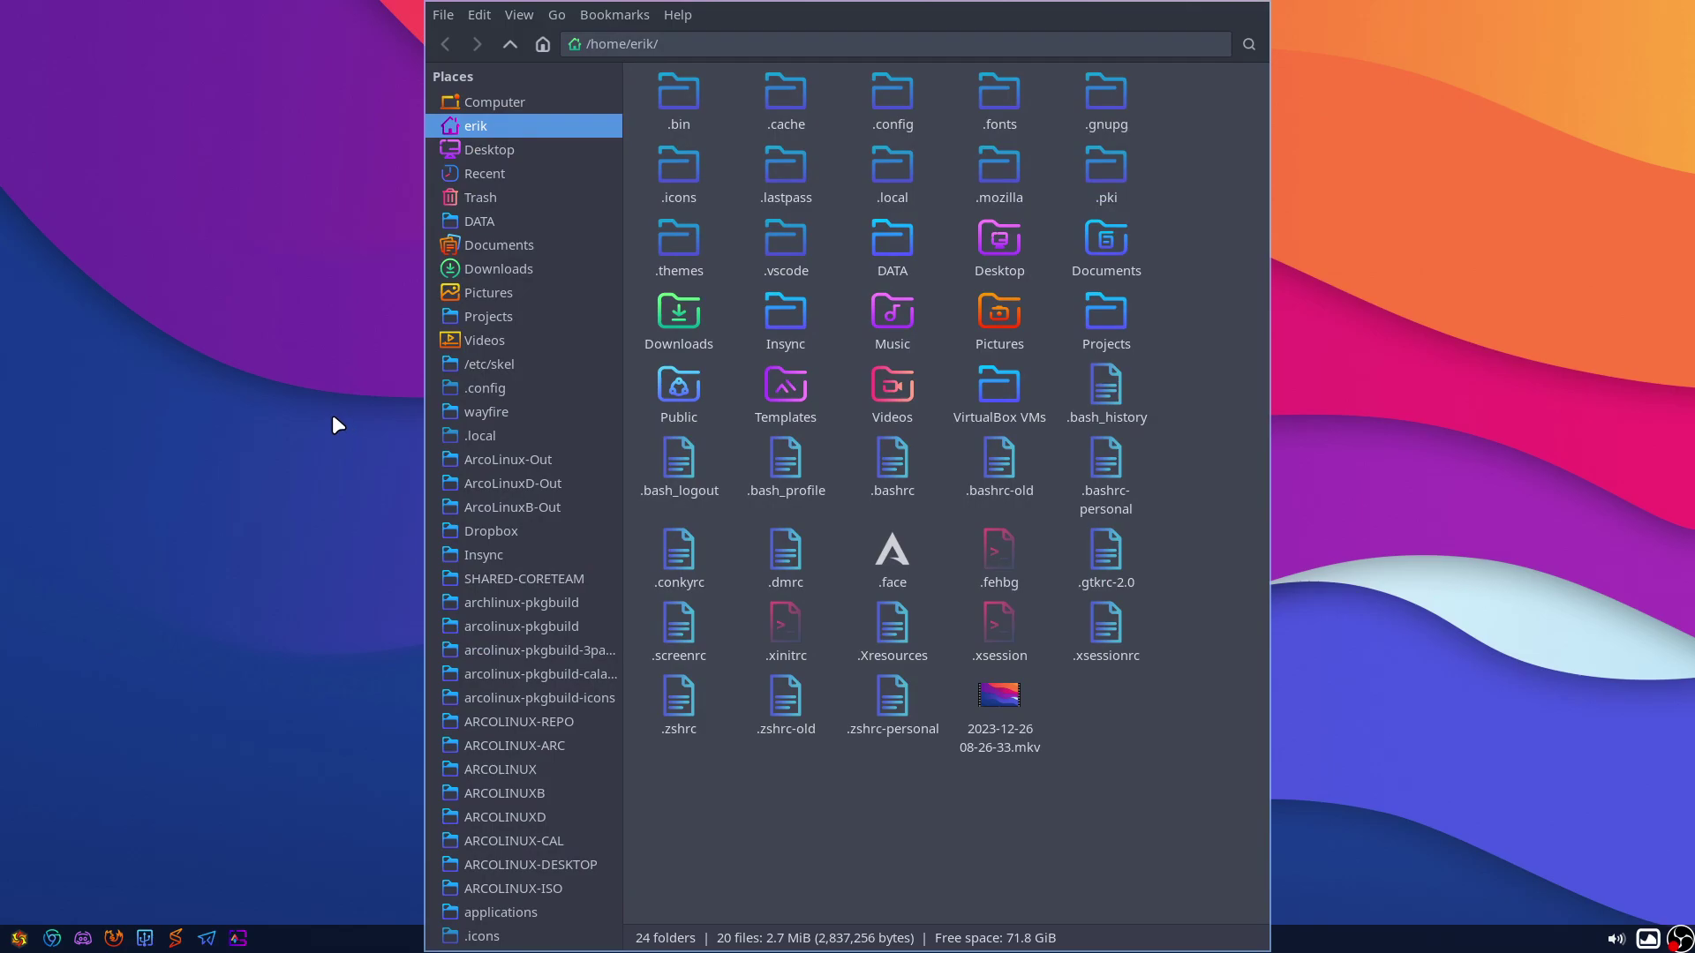
key("super+Left")
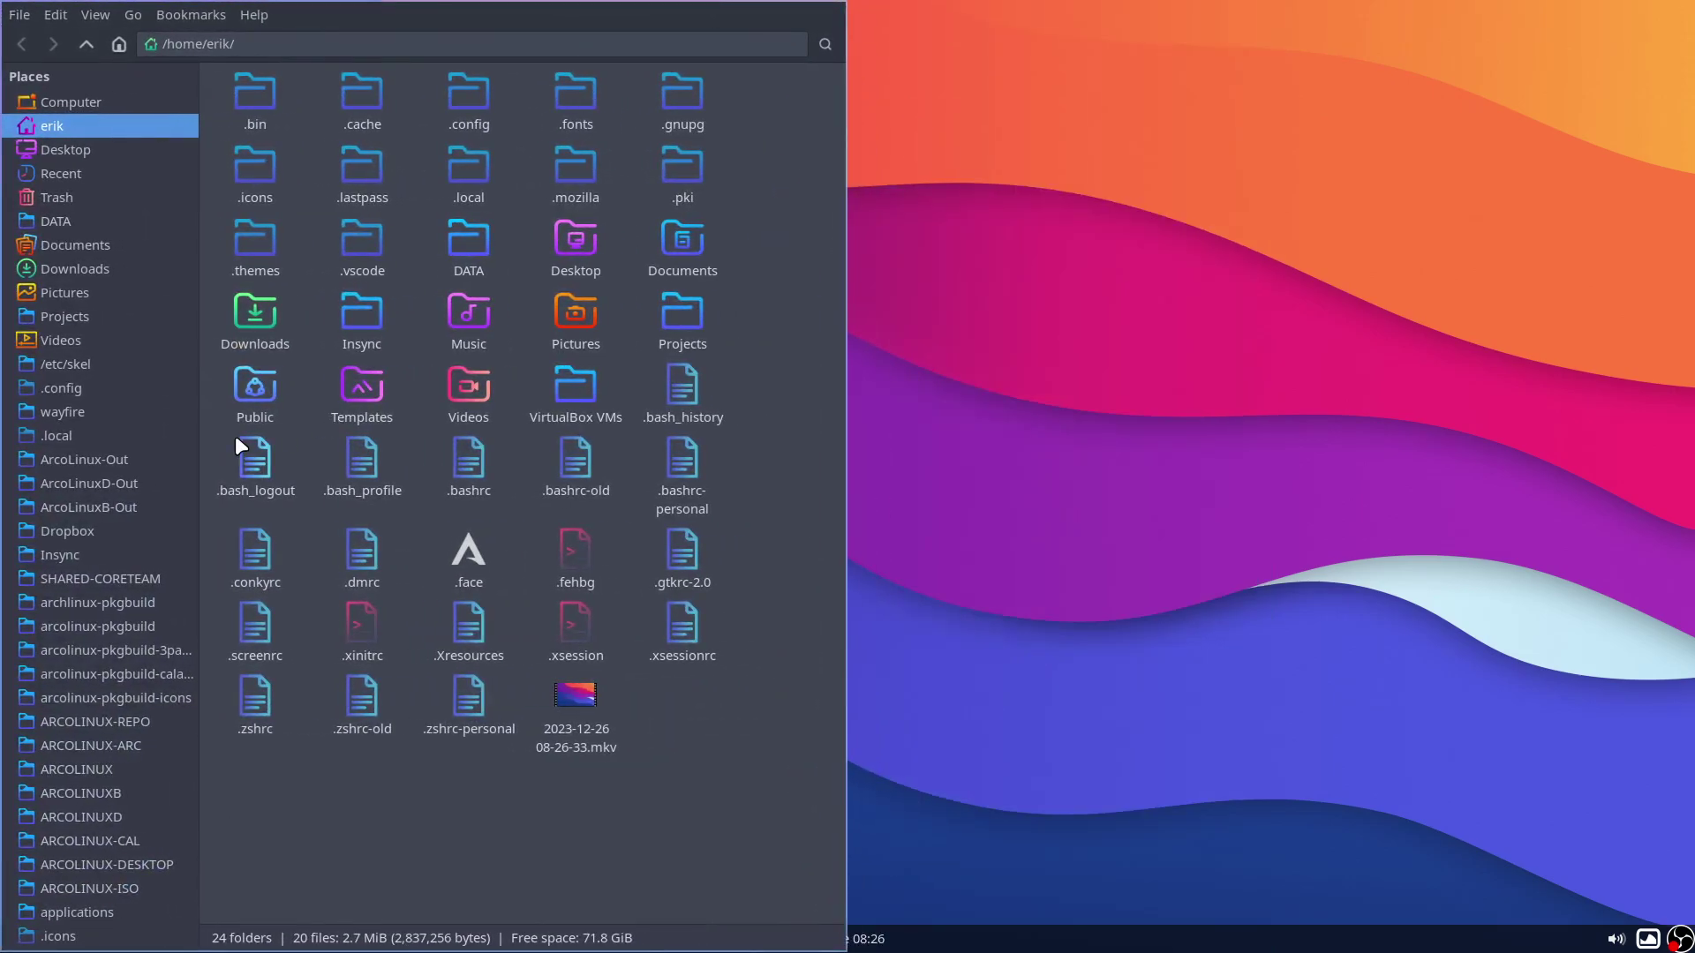
left_click(123, 410)
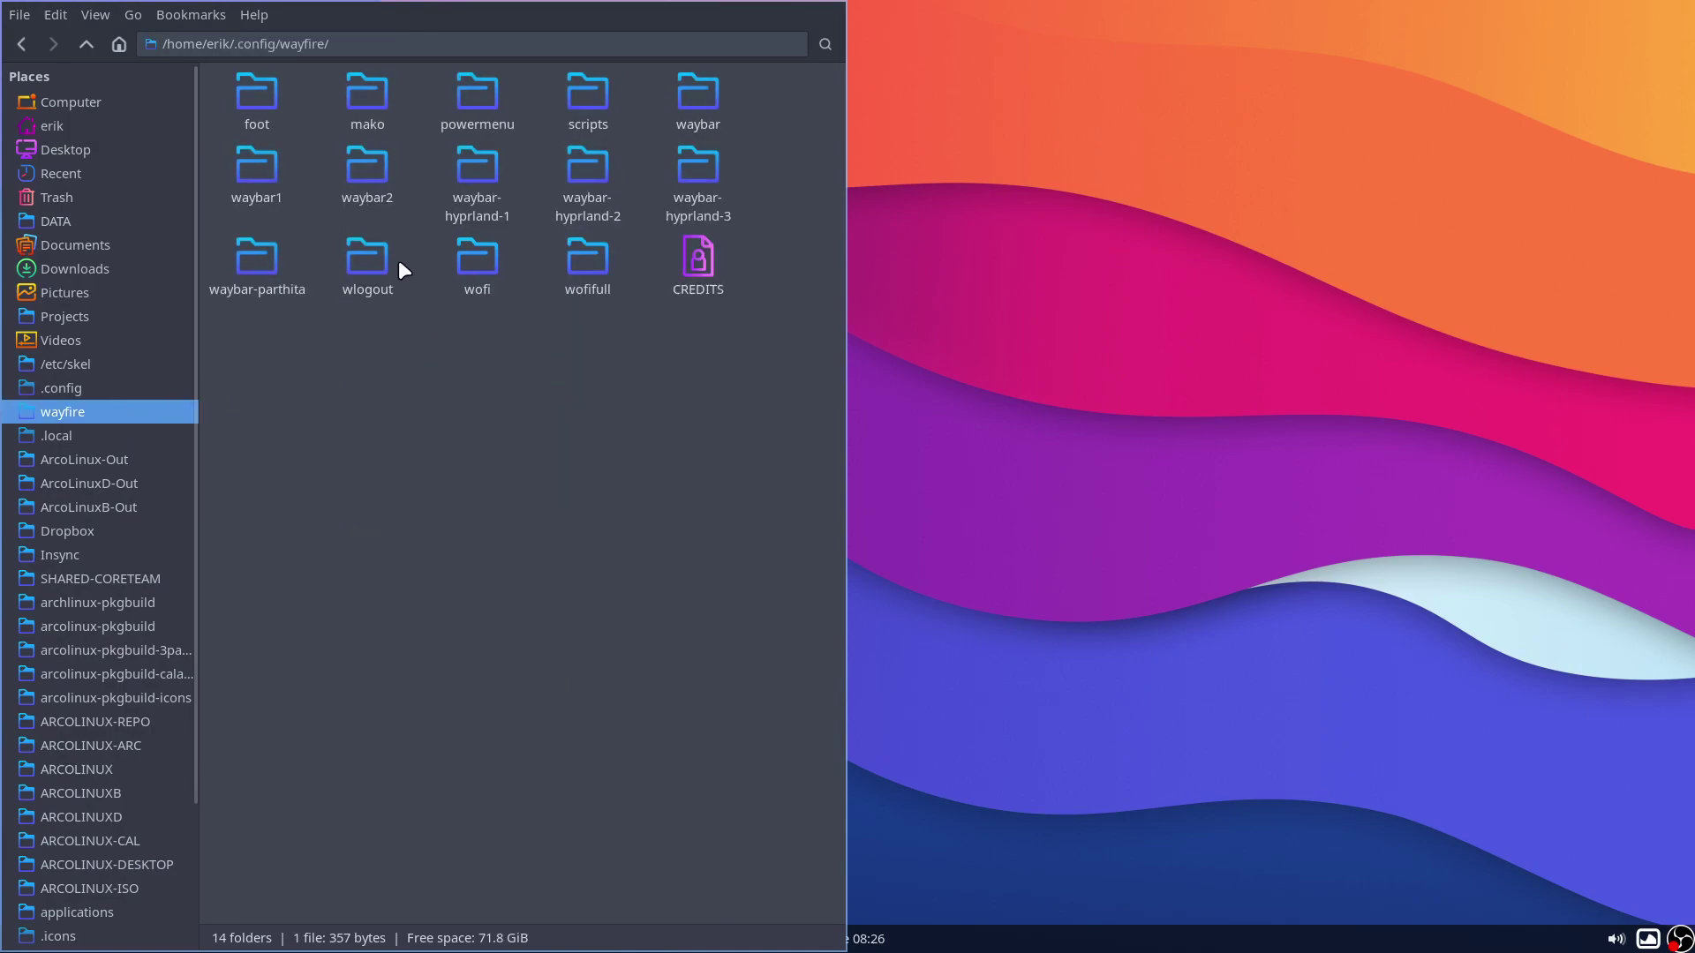
left_click(692, 109)
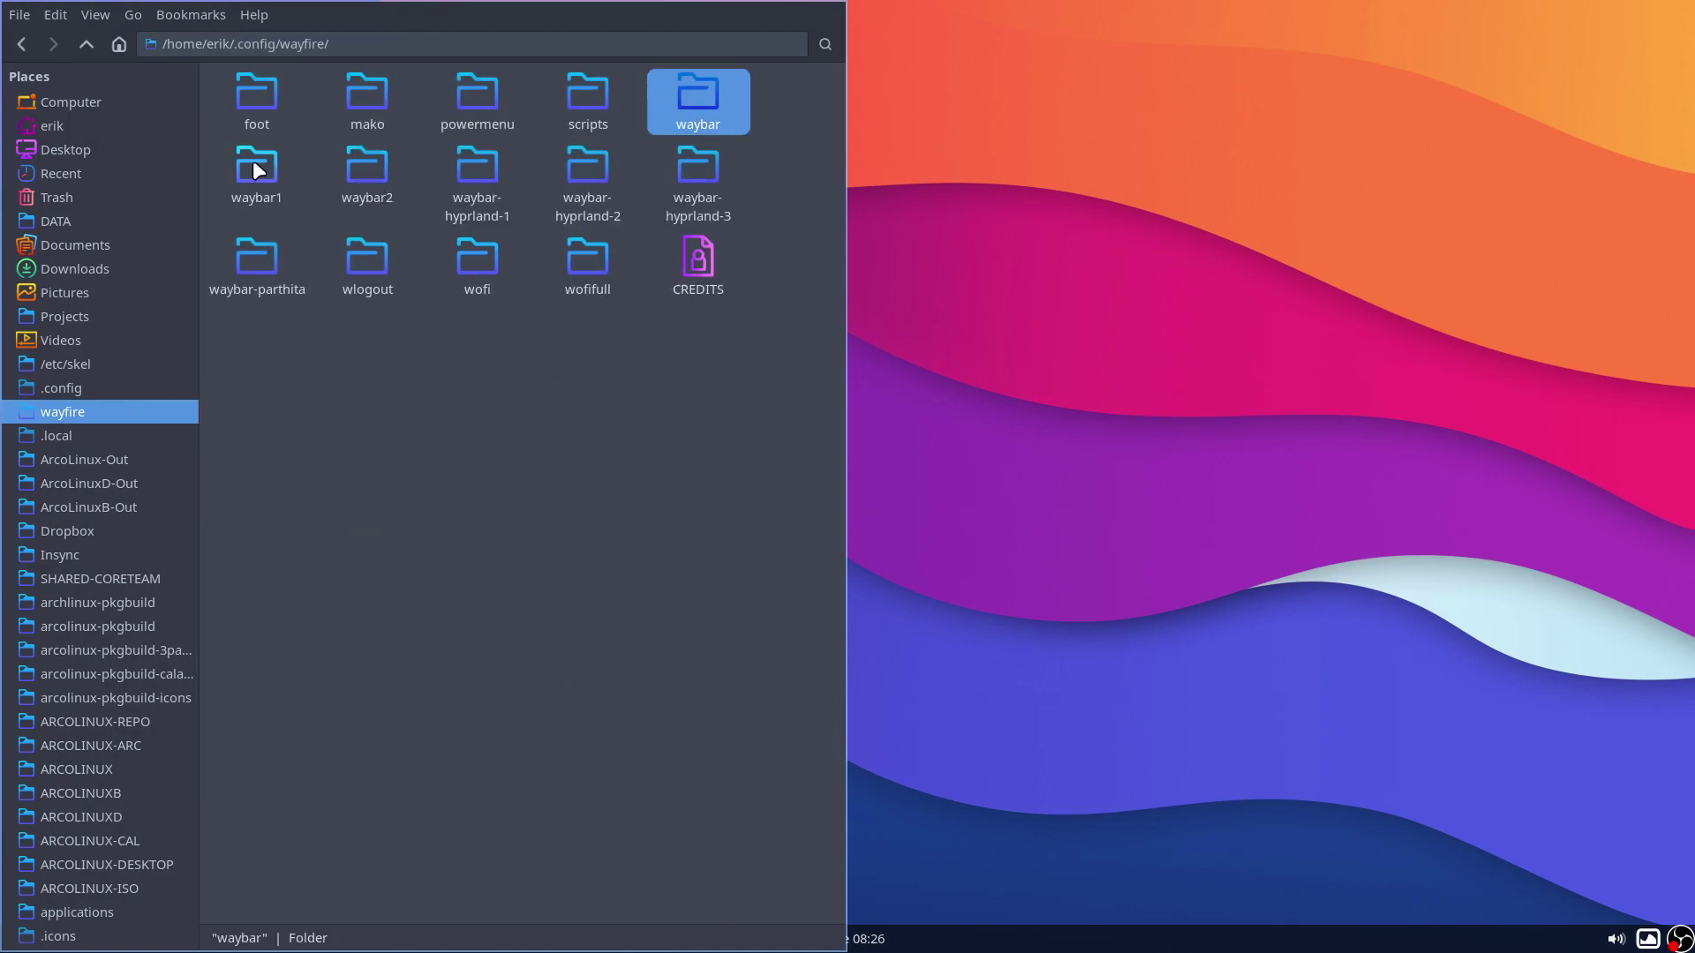
- Select the waybar1, waybar2, waybar-hyprland-1/2/3 and waybar-parthita folders in turn
left_click(220, 174)
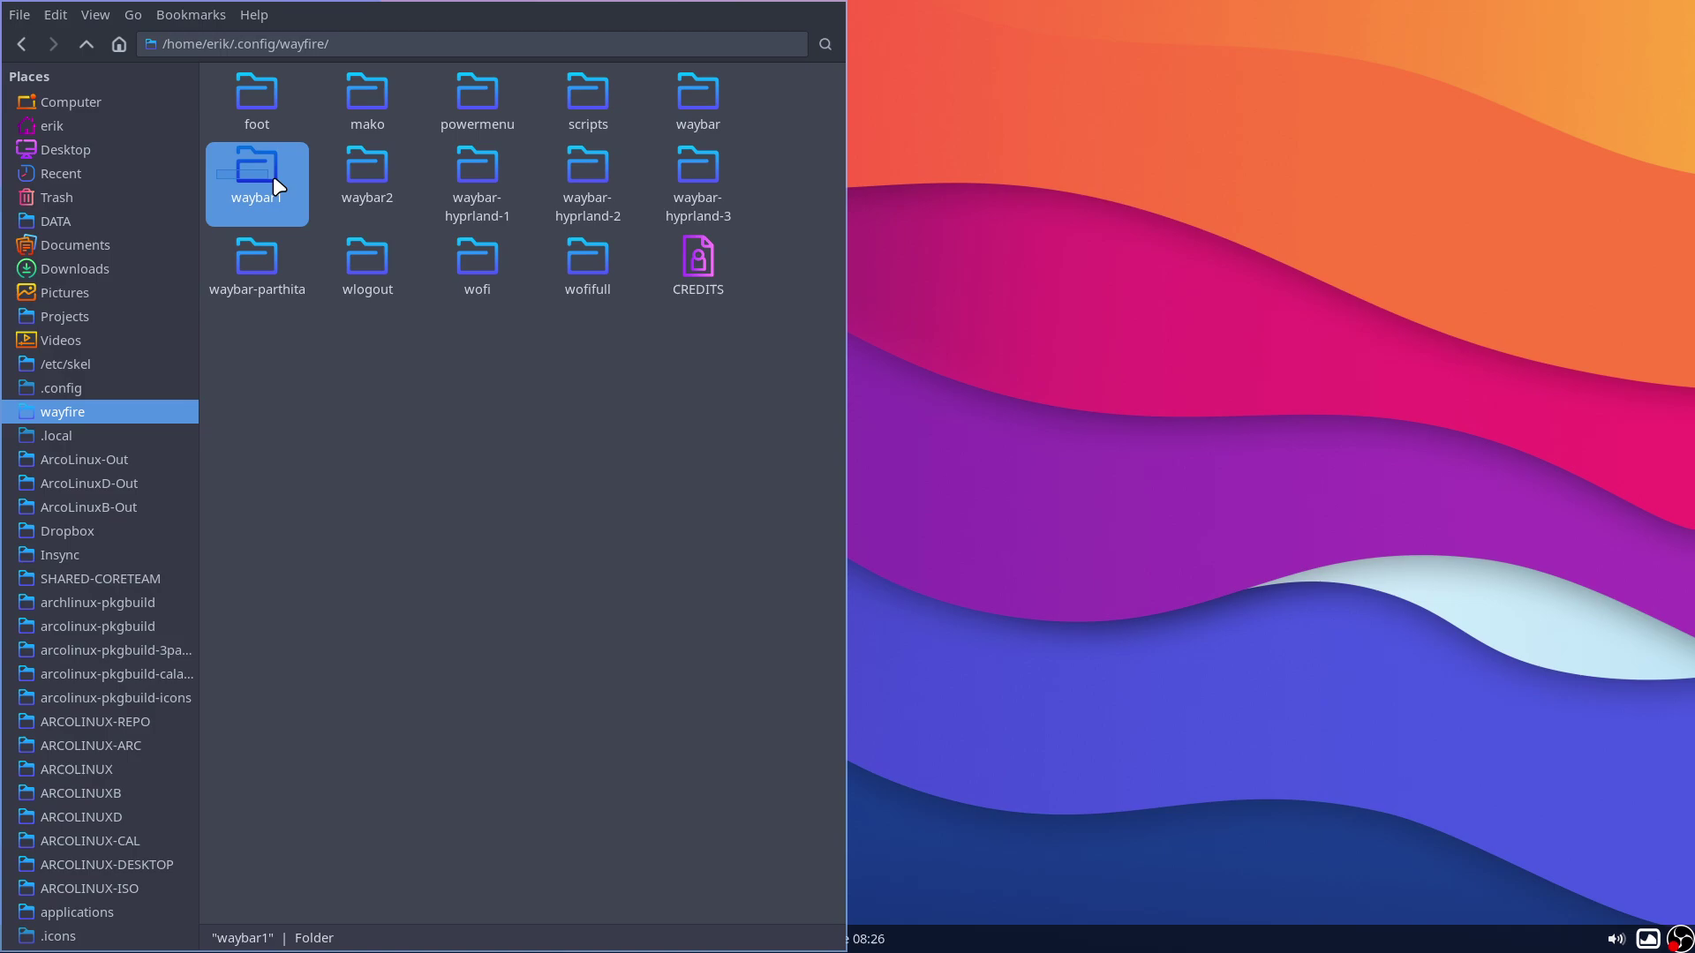
left_click(372, 183, "ctrl")
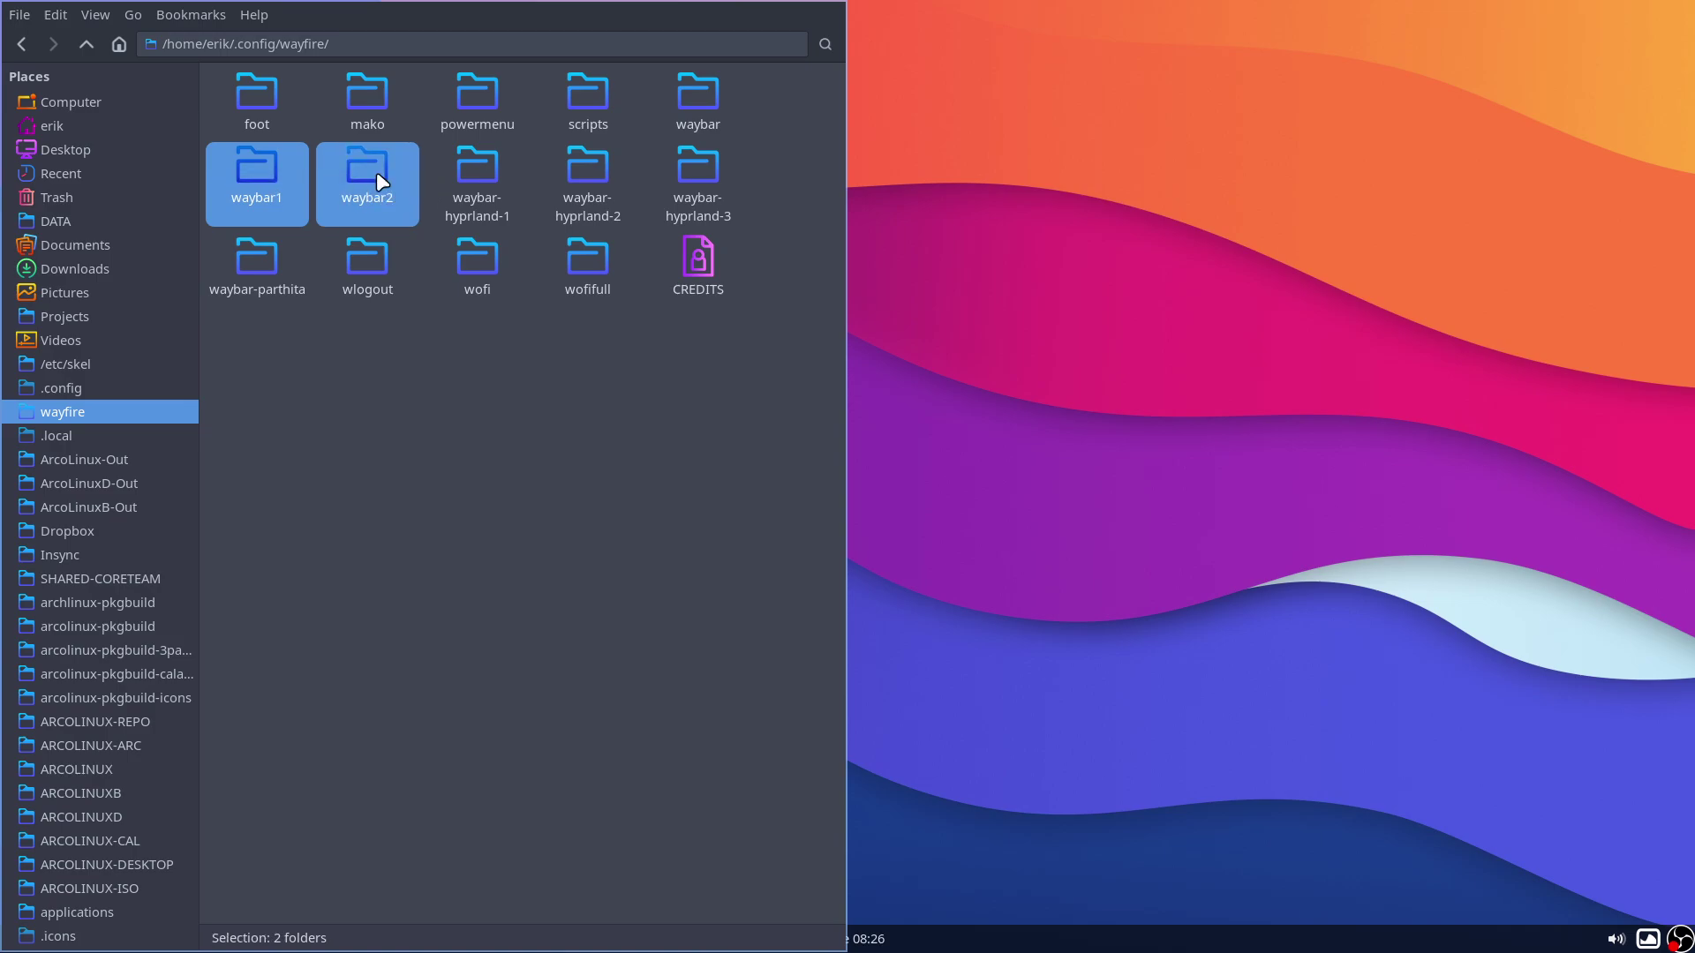
left_click(483, 168)
left_click(576, 169)
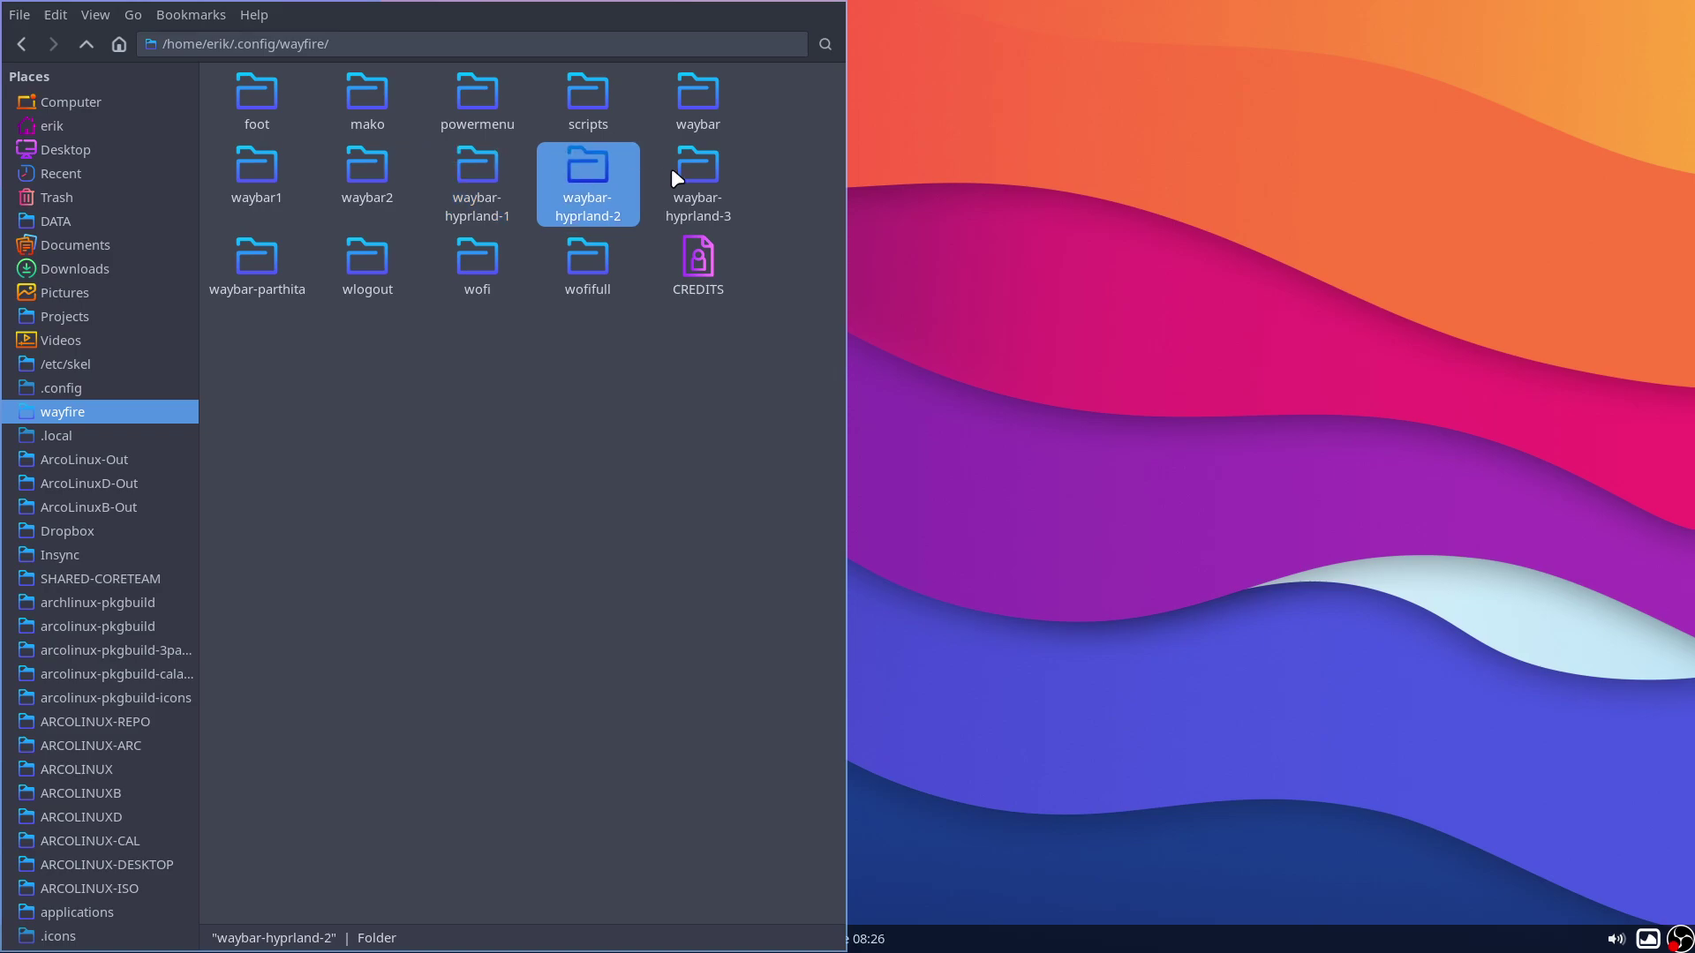
left_click(704, 166)
left_click(259, 270)
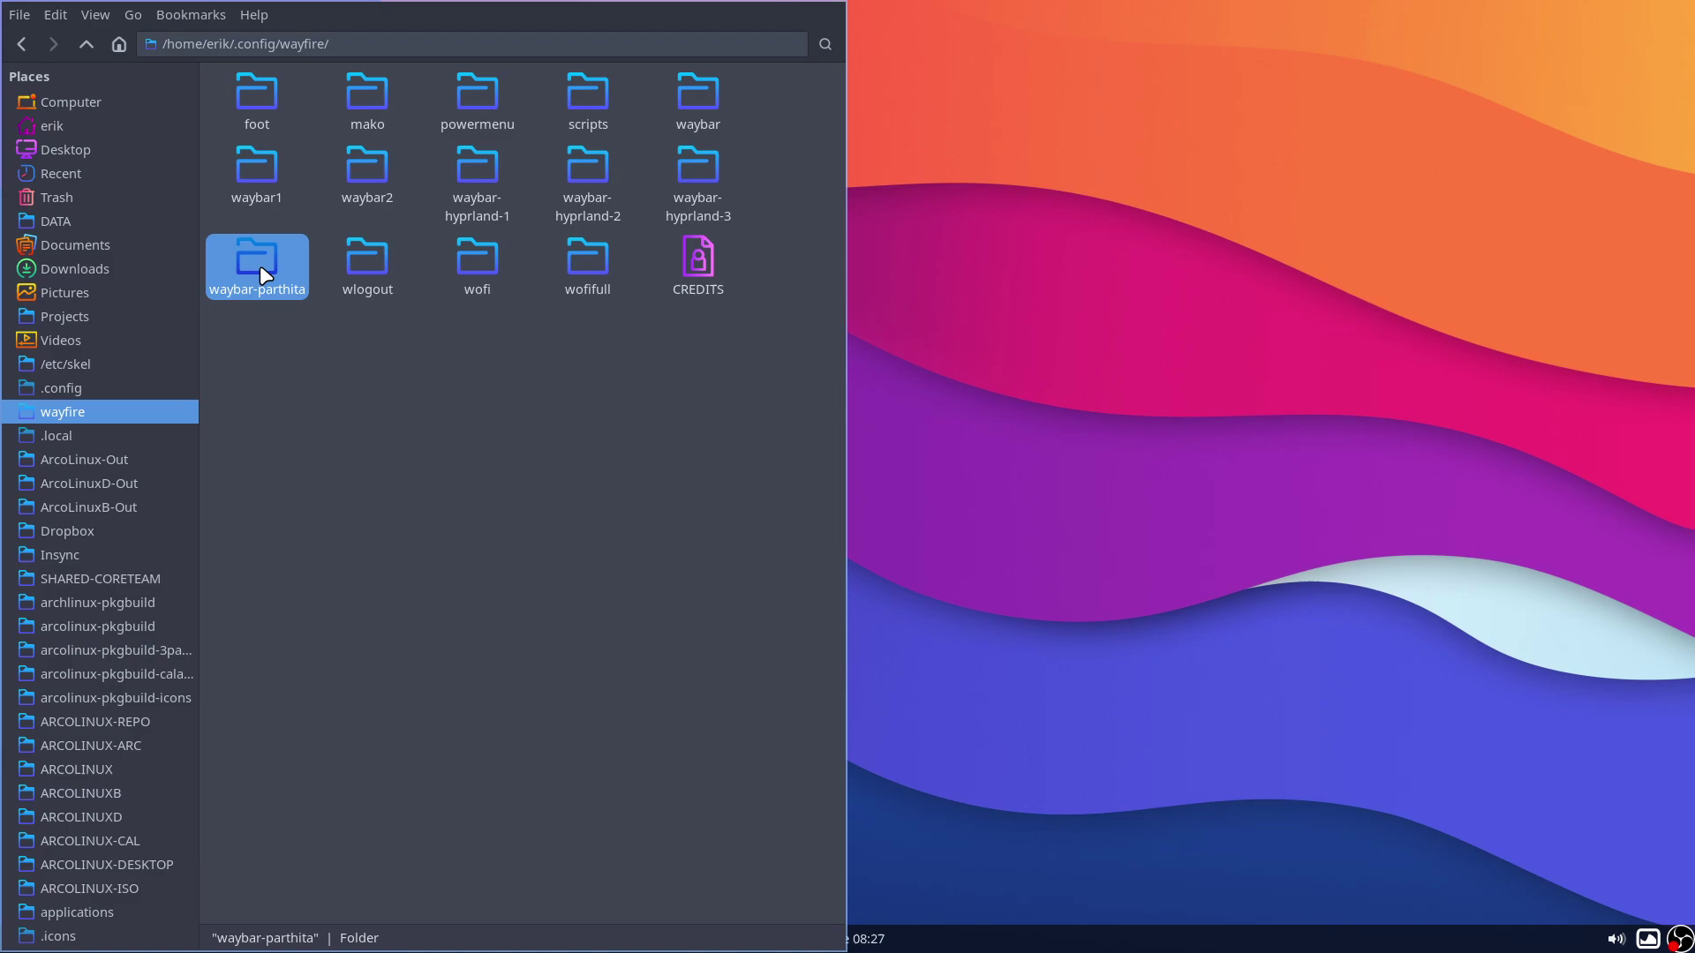
- Browse the scripts folder's statusbar, statusbar-dual, hyprland and parthita scripts, then bring up the folder menu
double_click(579, 90)
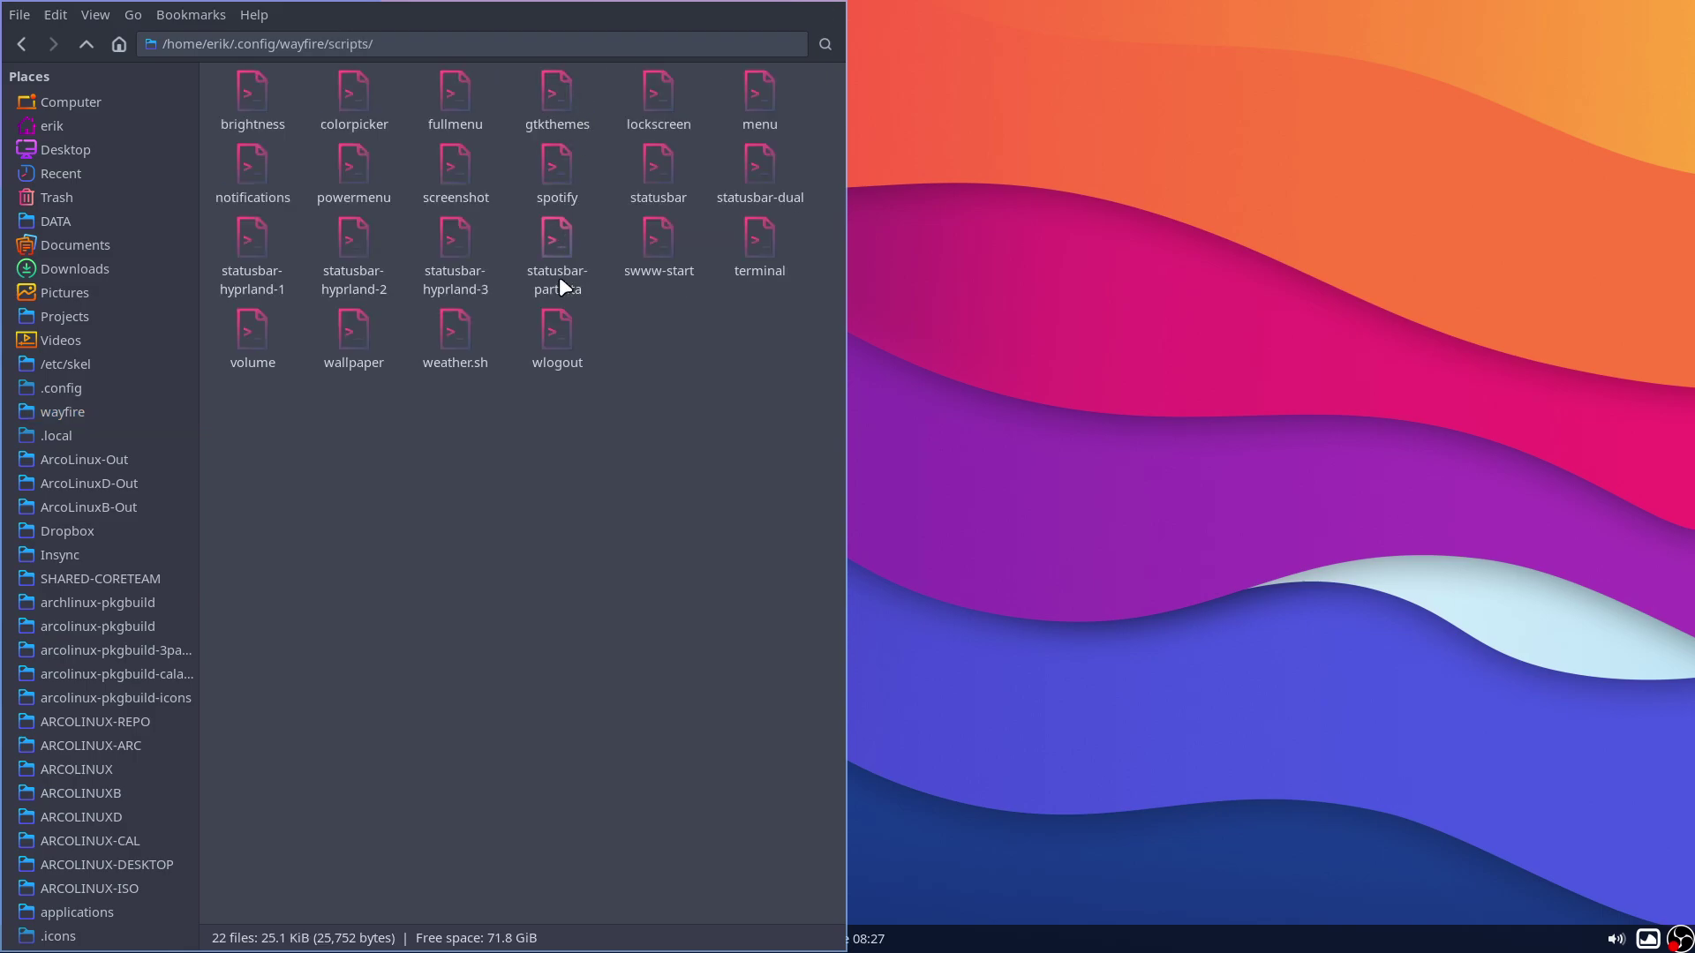
left_click(660, 184)
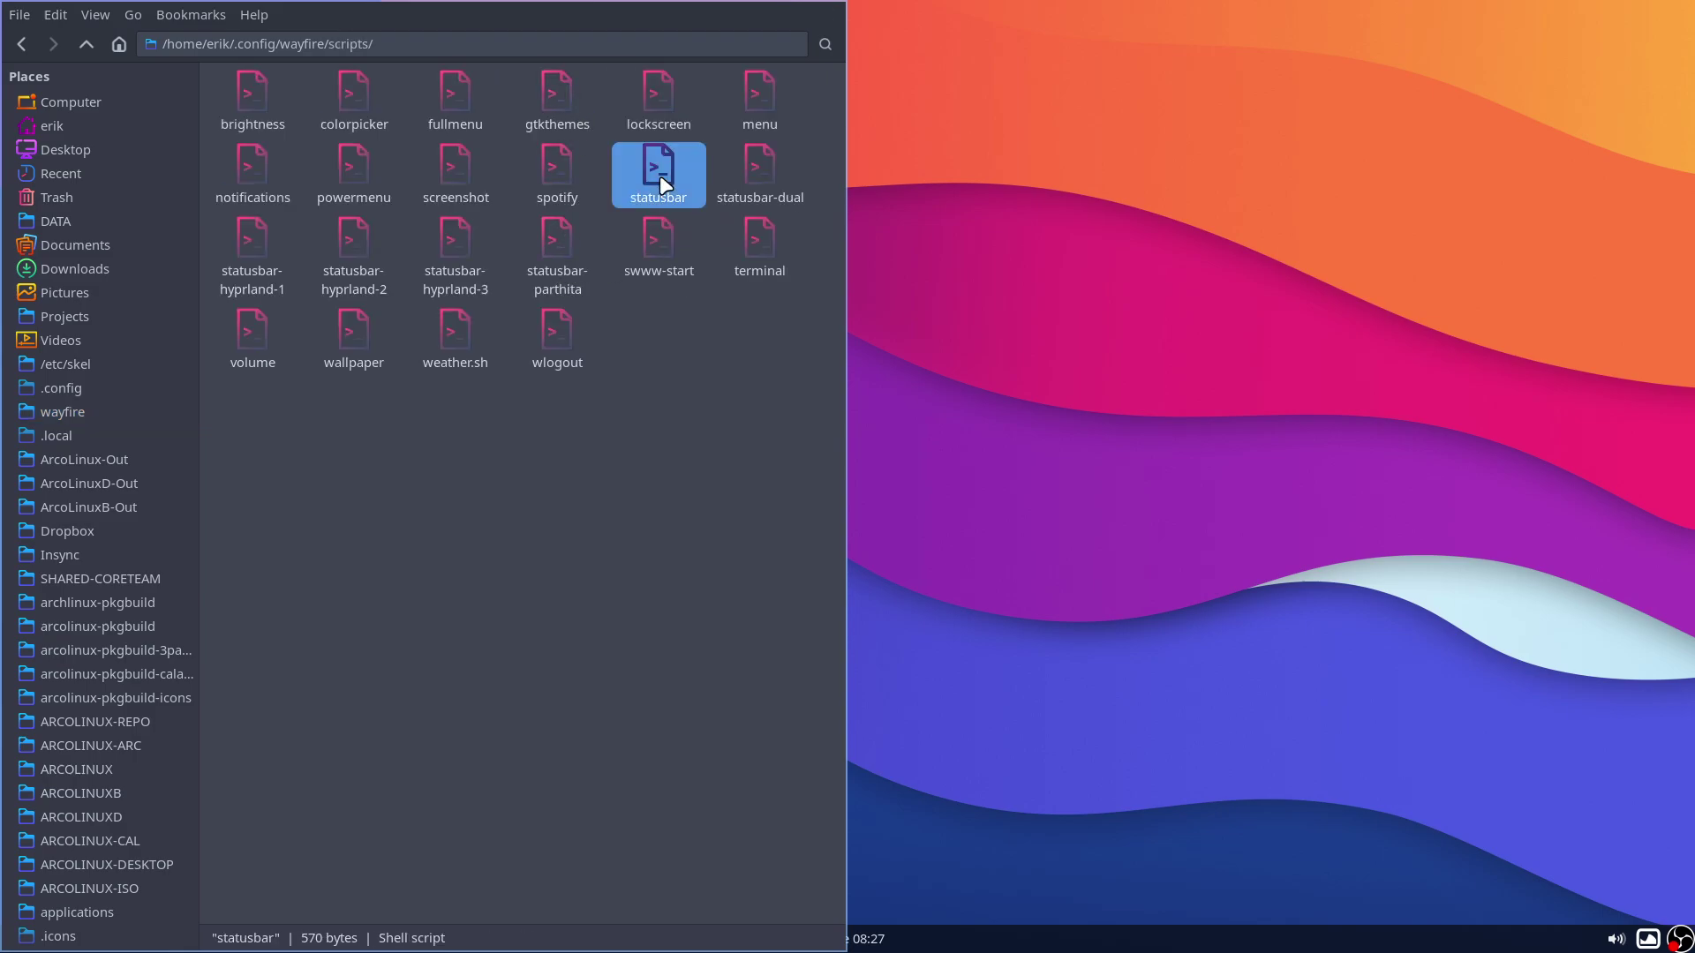
left_click(759, 170)
left_click(263, 243)
left_click(344, 242)
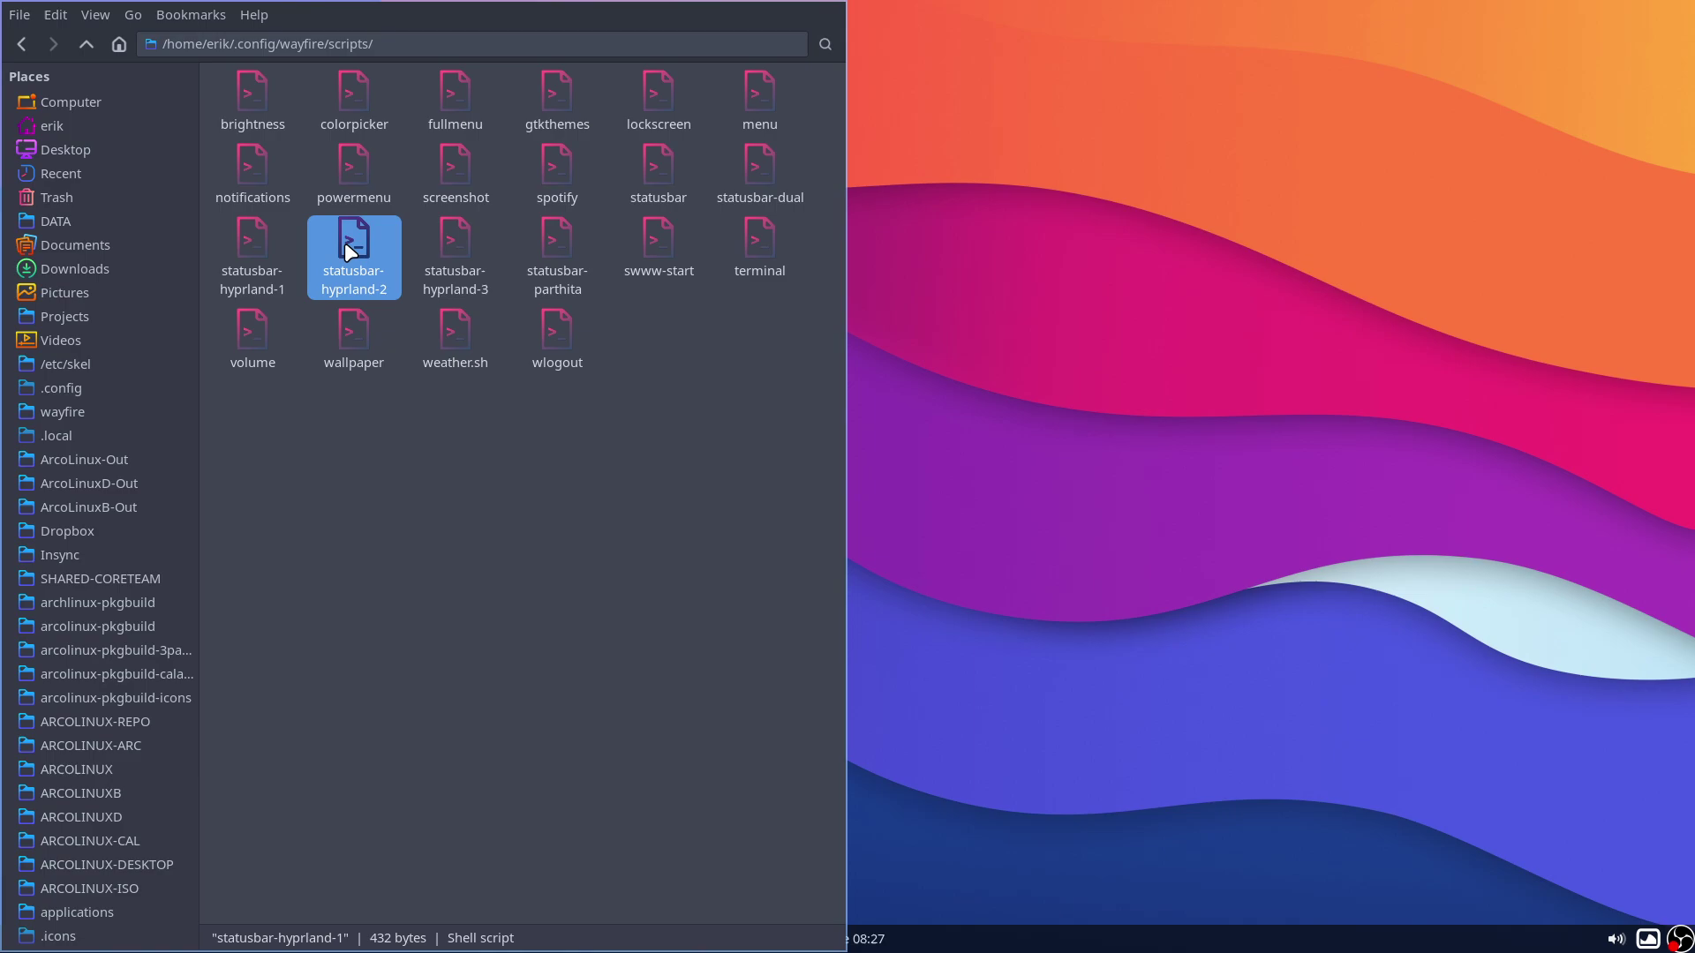
left_click(444, 251)
left_click(553, 246)
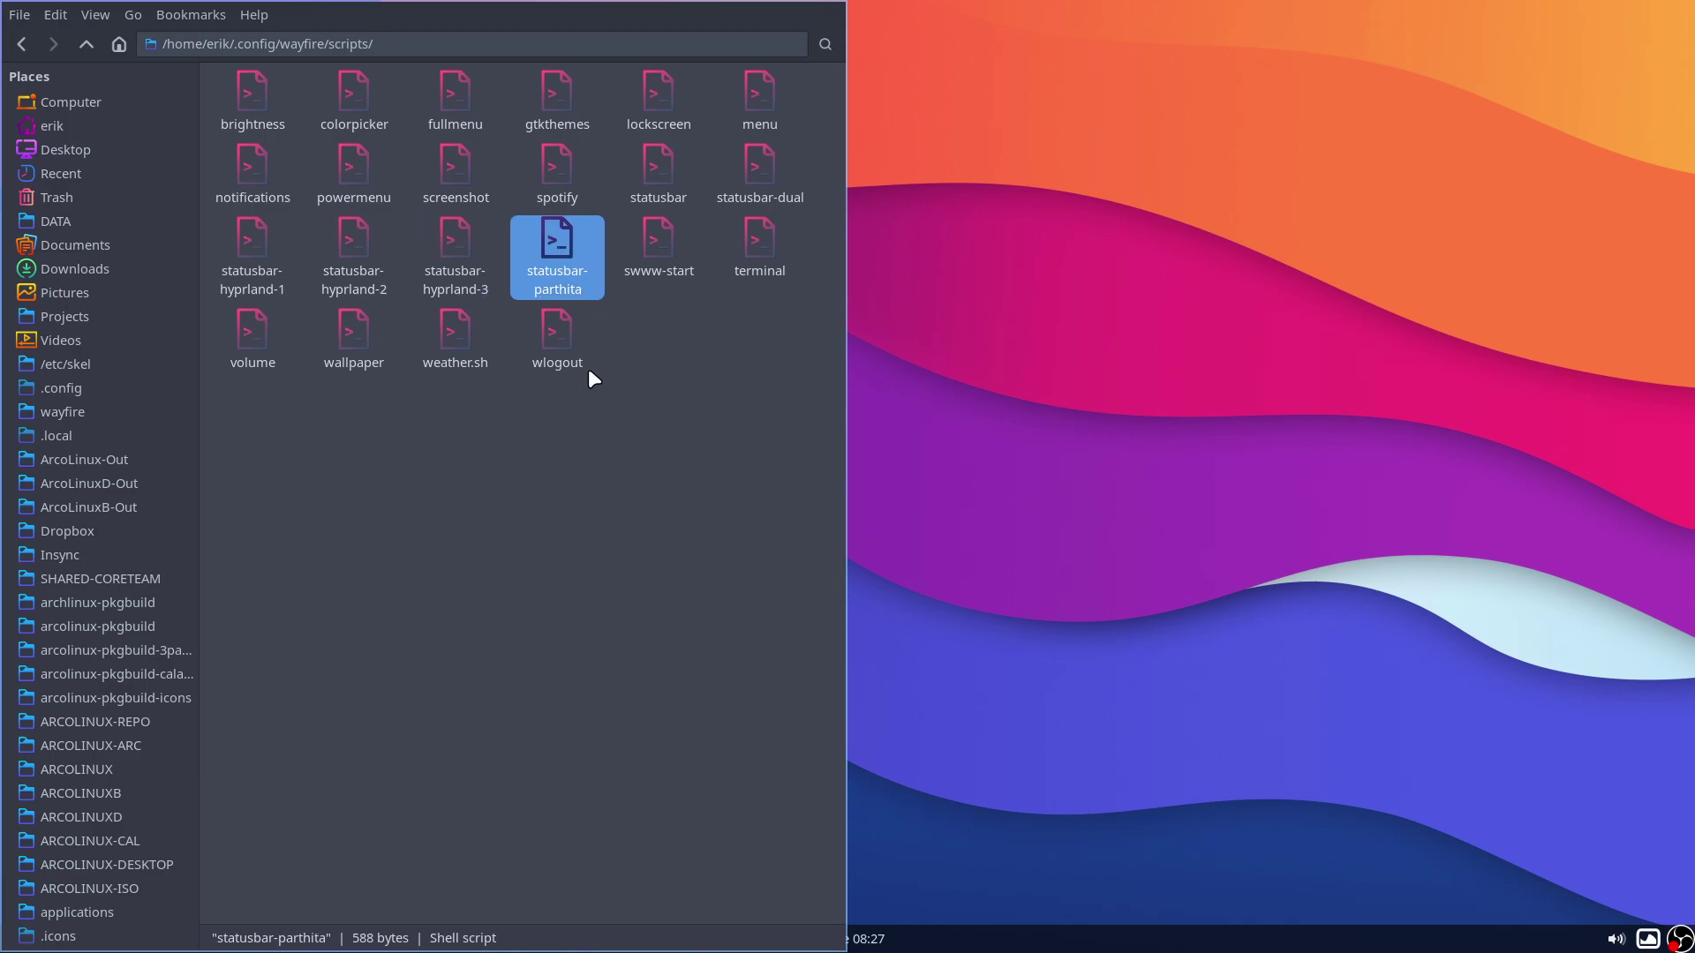
right_click(679, 380)
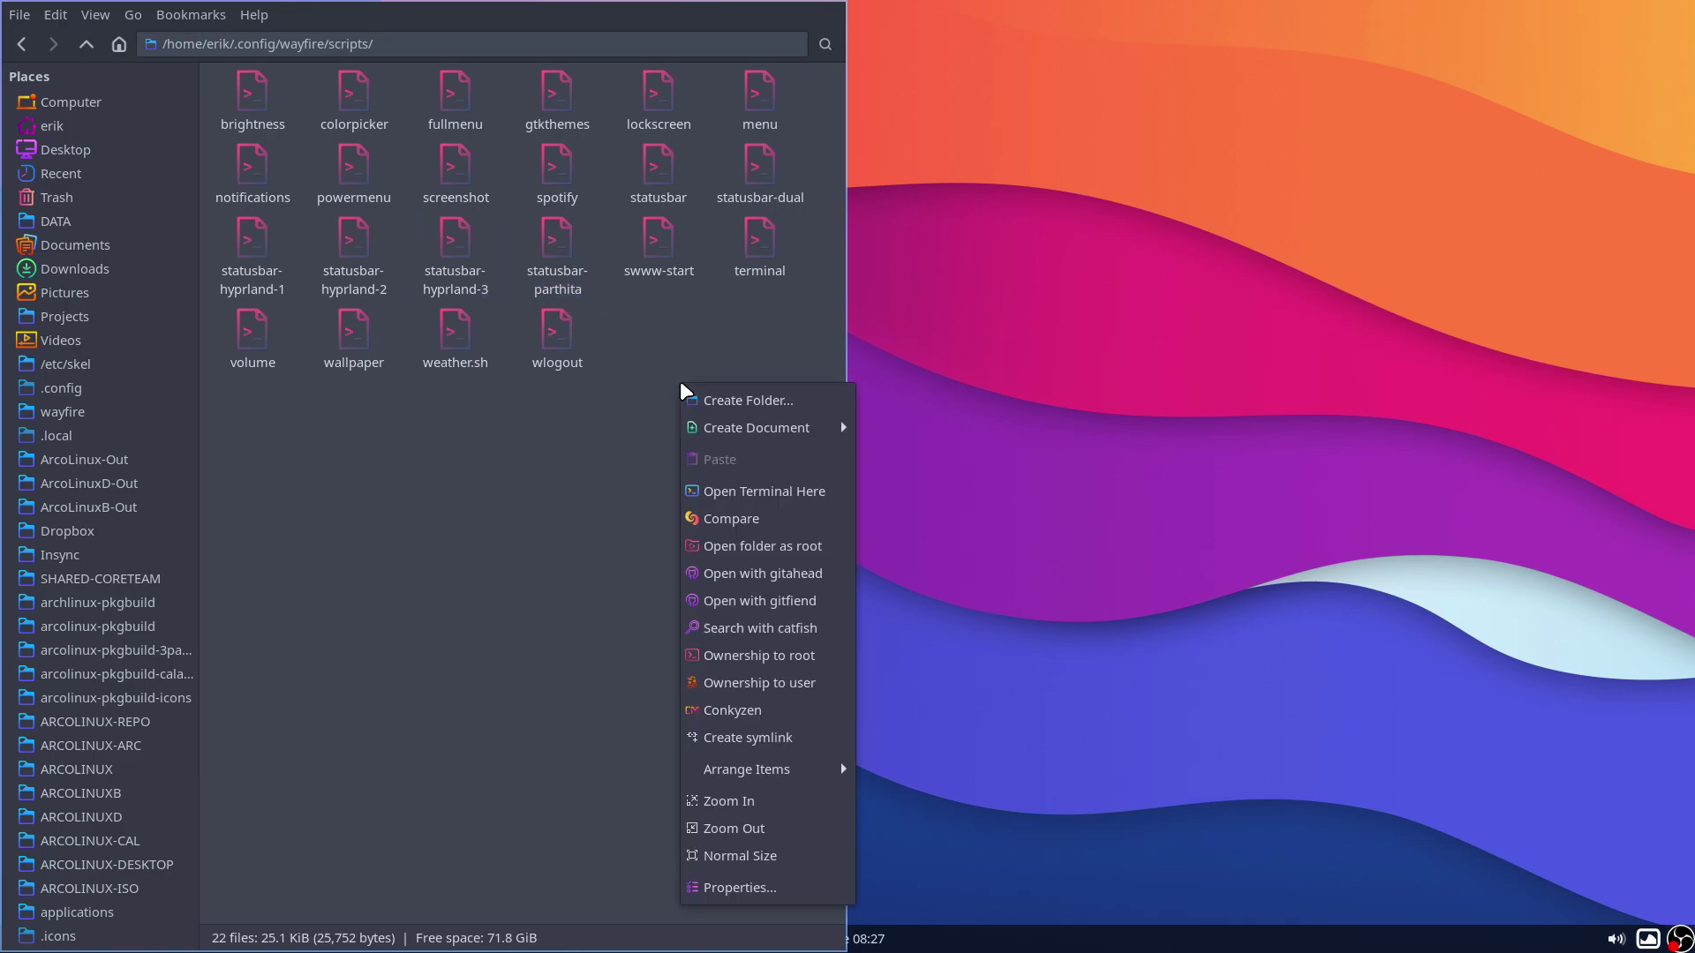
- Run ./statusbar from a terminal snapped to the right half, bringing up a waybar top bar
left_click(783, 495)
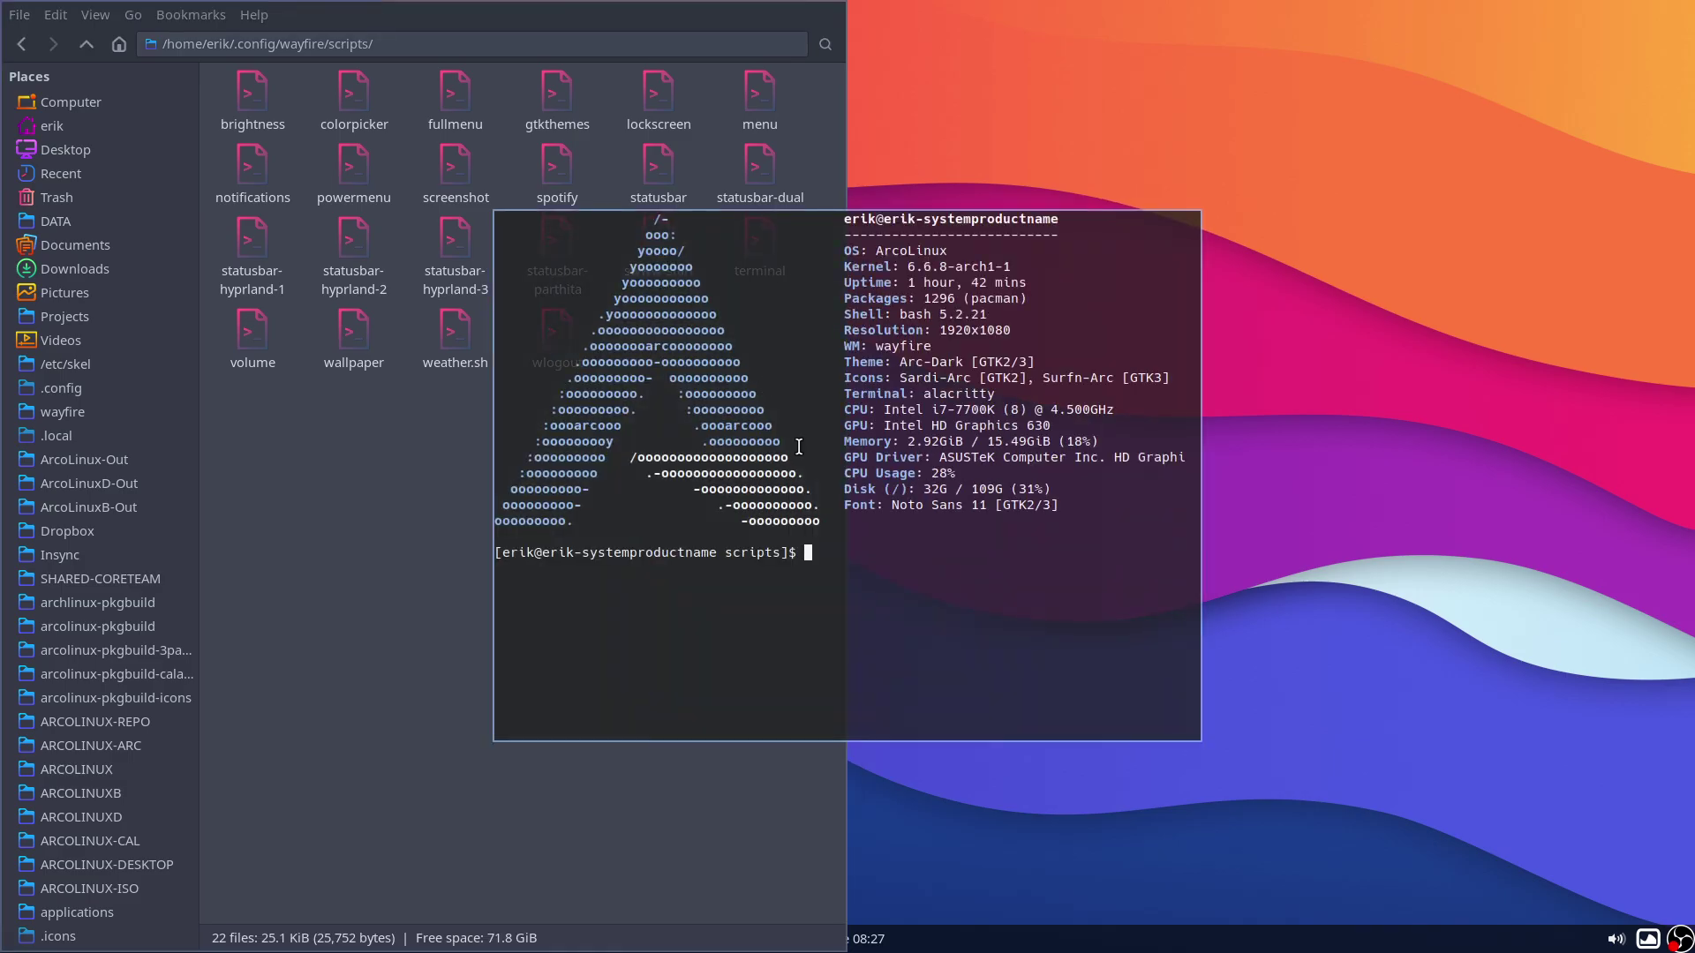
key("super+Right")
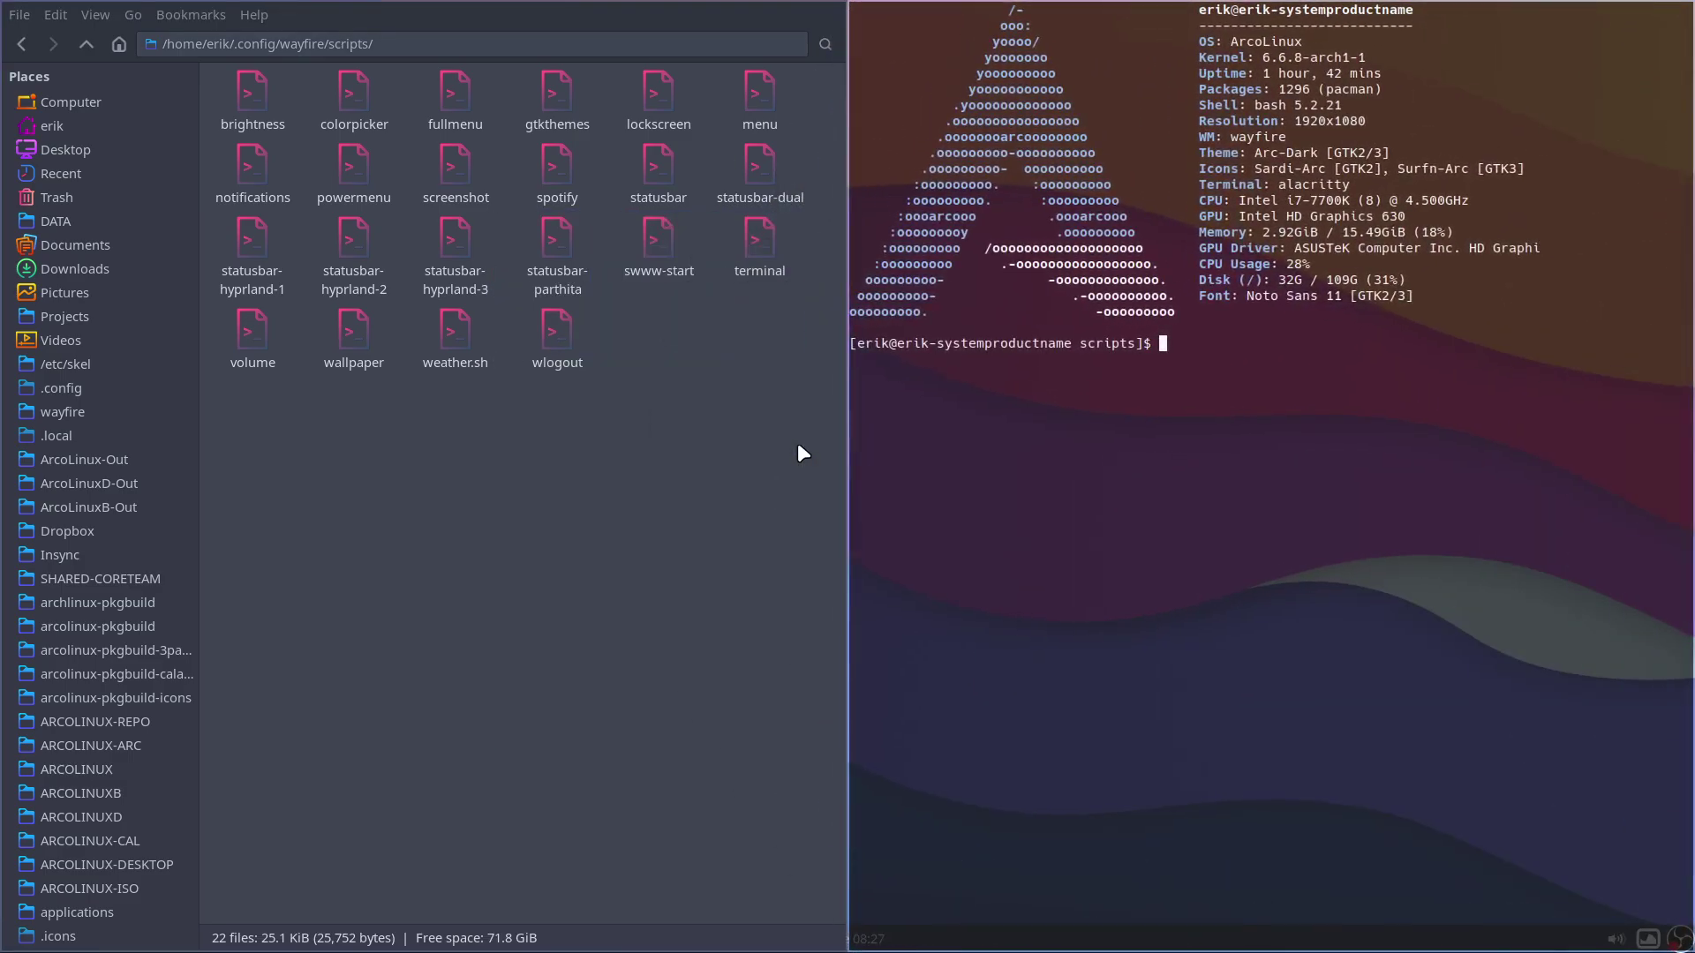
type("./st")
type("atusbar")
key("Return")
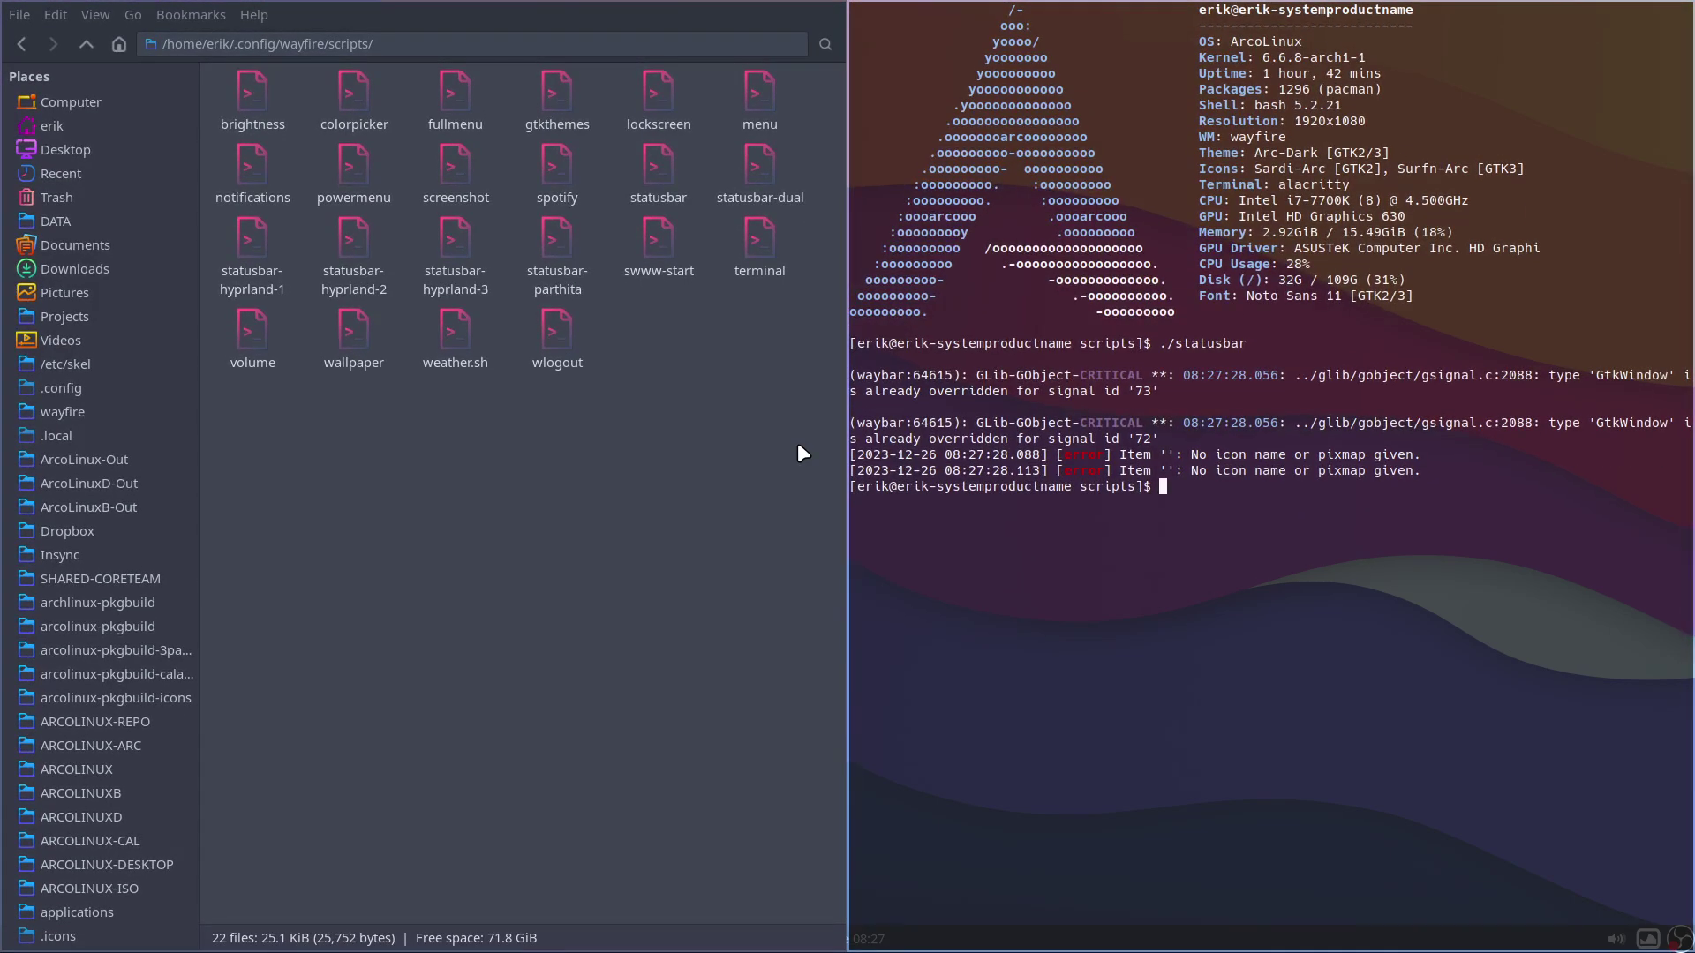
- Run ./statusbar-dual, stop it with Ctrl+C and close the terminal
key("Up")
type("-dual")
key("Return")
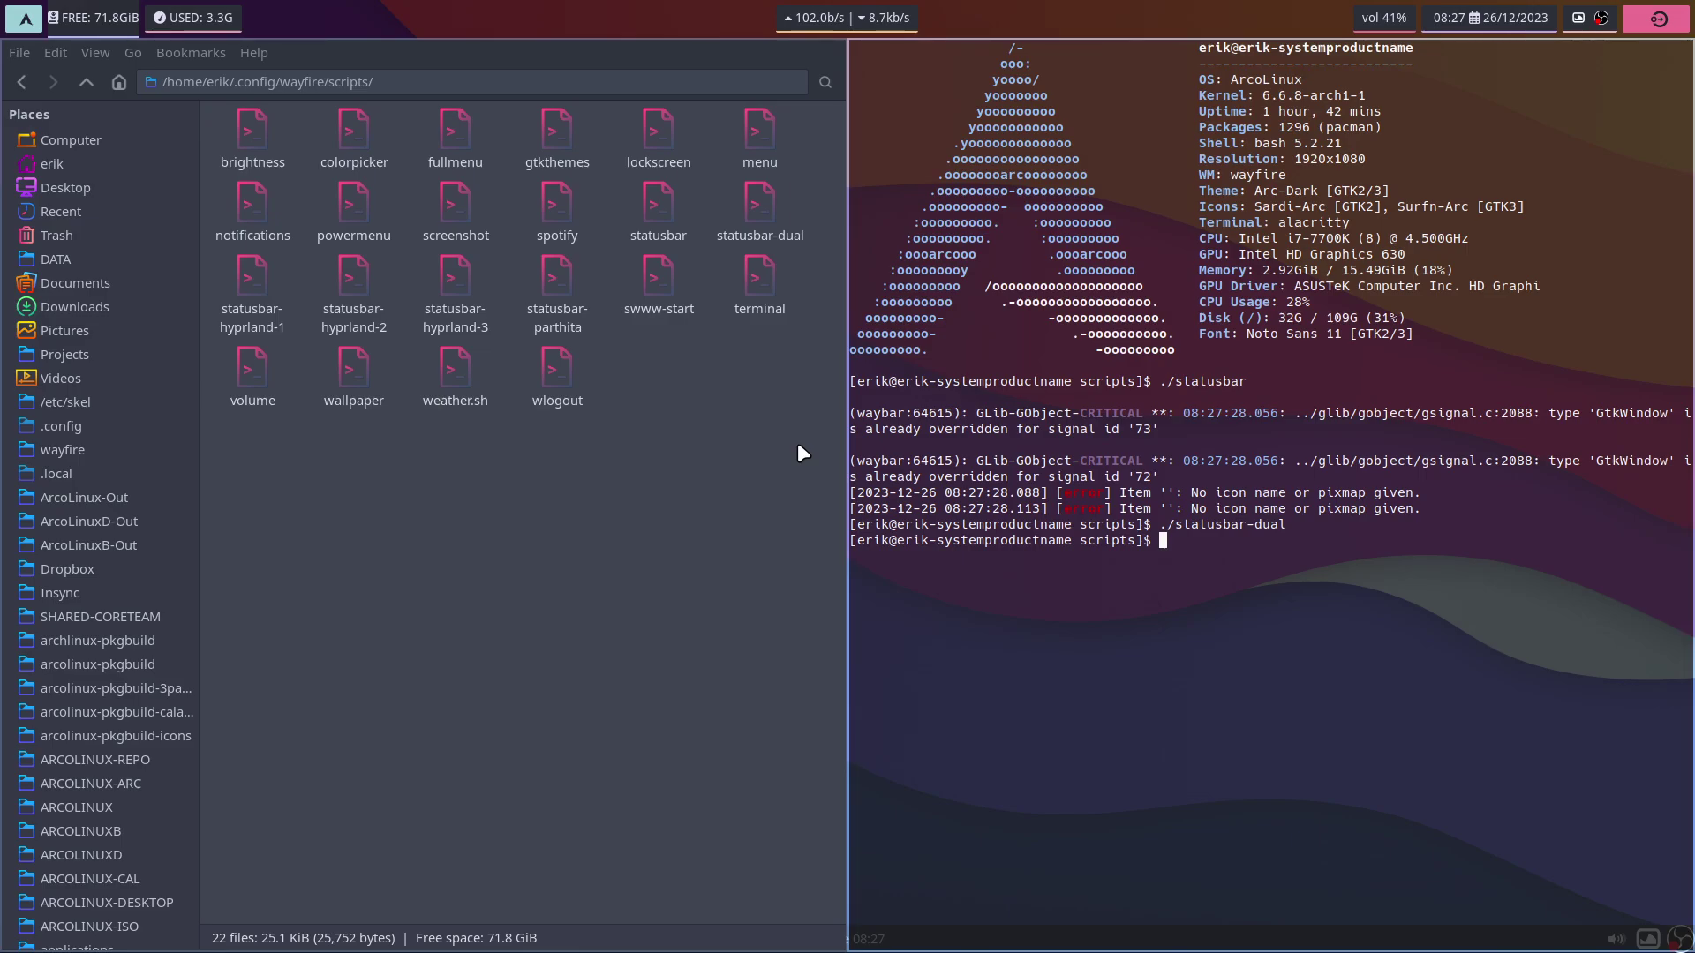
key("ctrl+c")
key("super+q")
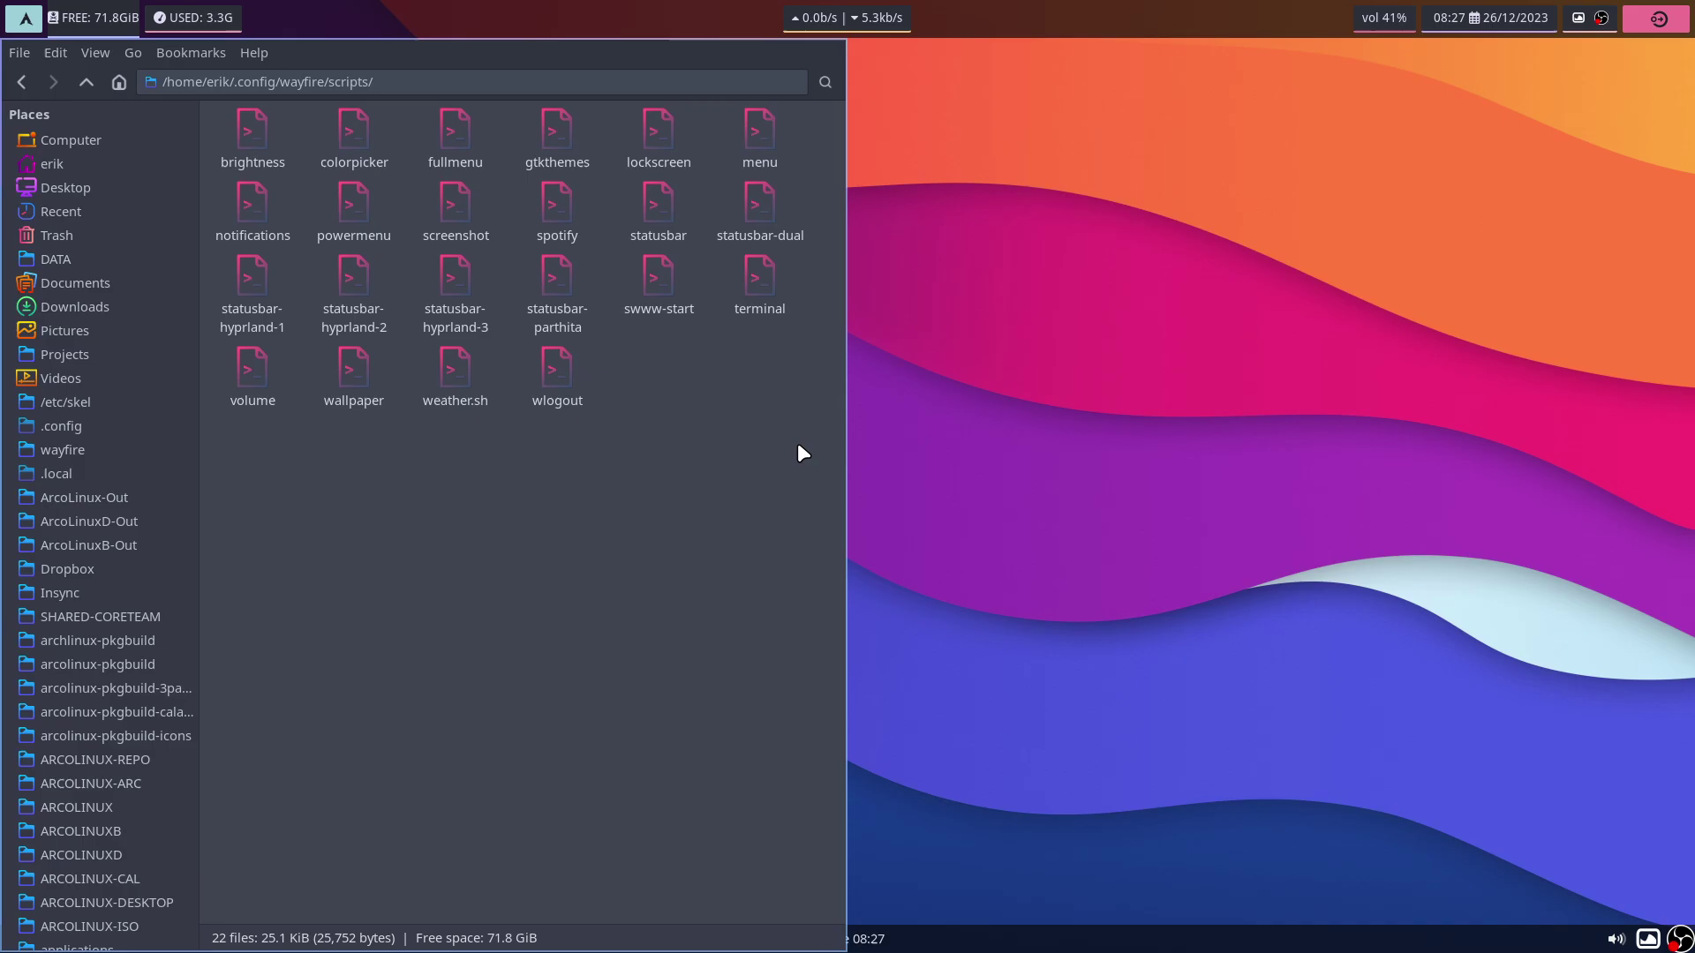
- Kill waybar with pkill from a fresh terminal in the scripts folder
right_click(797, 444)
left_click(912, 545)
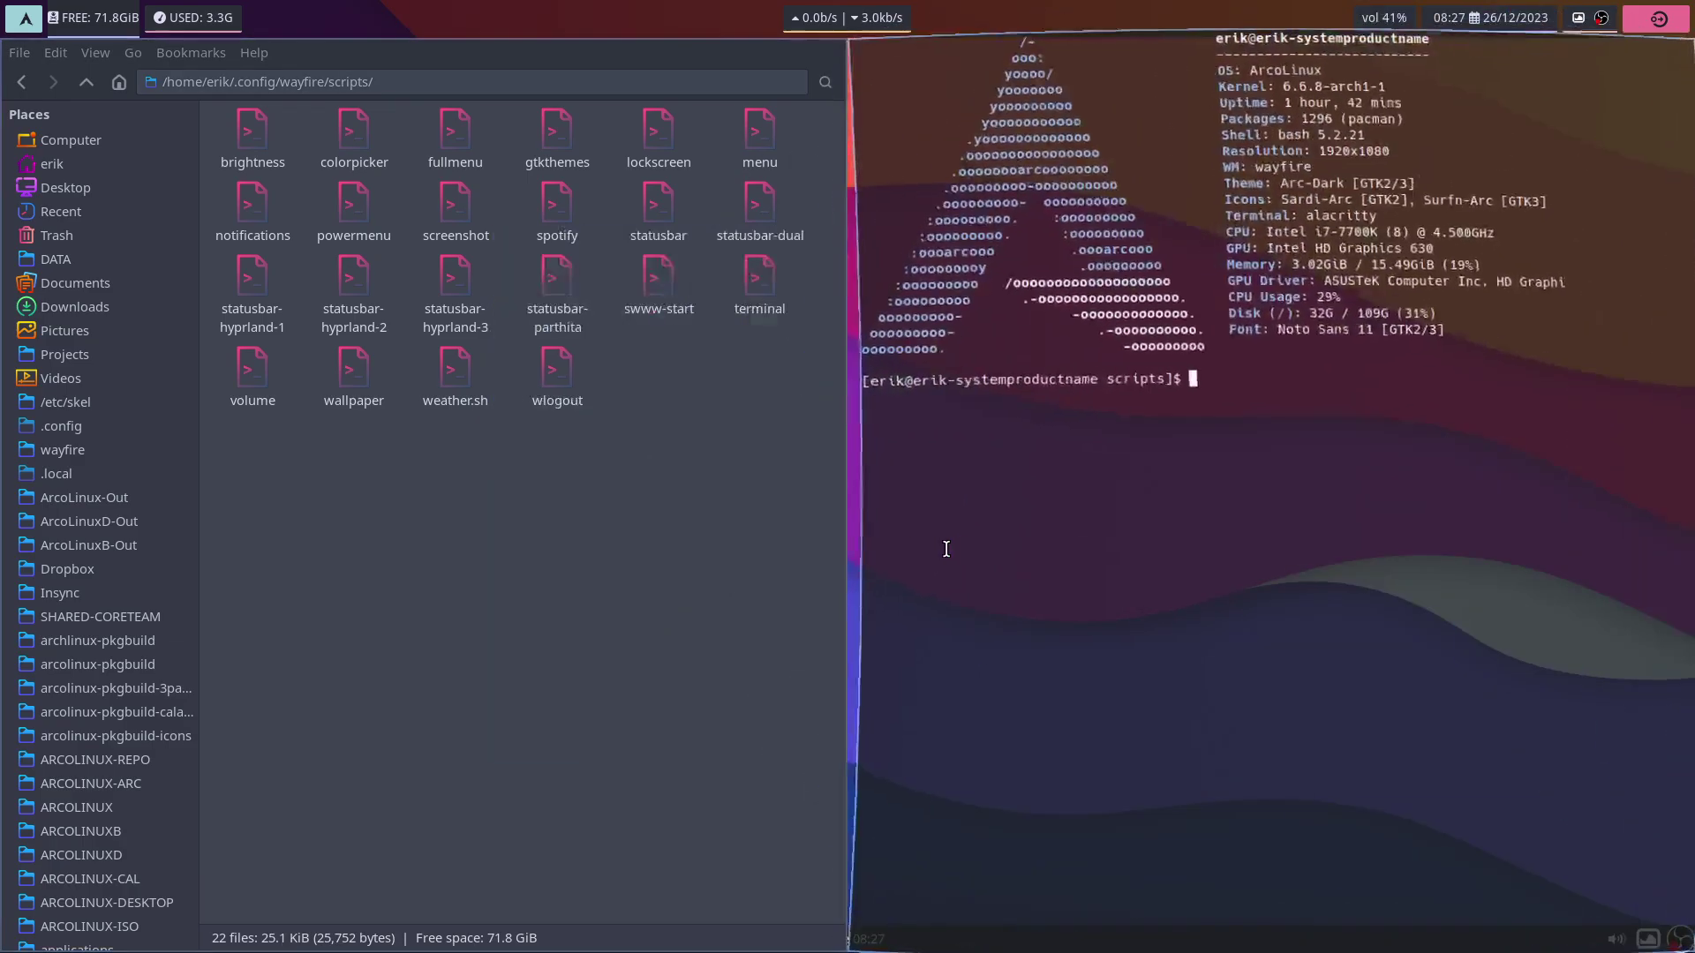
type("pkill w")
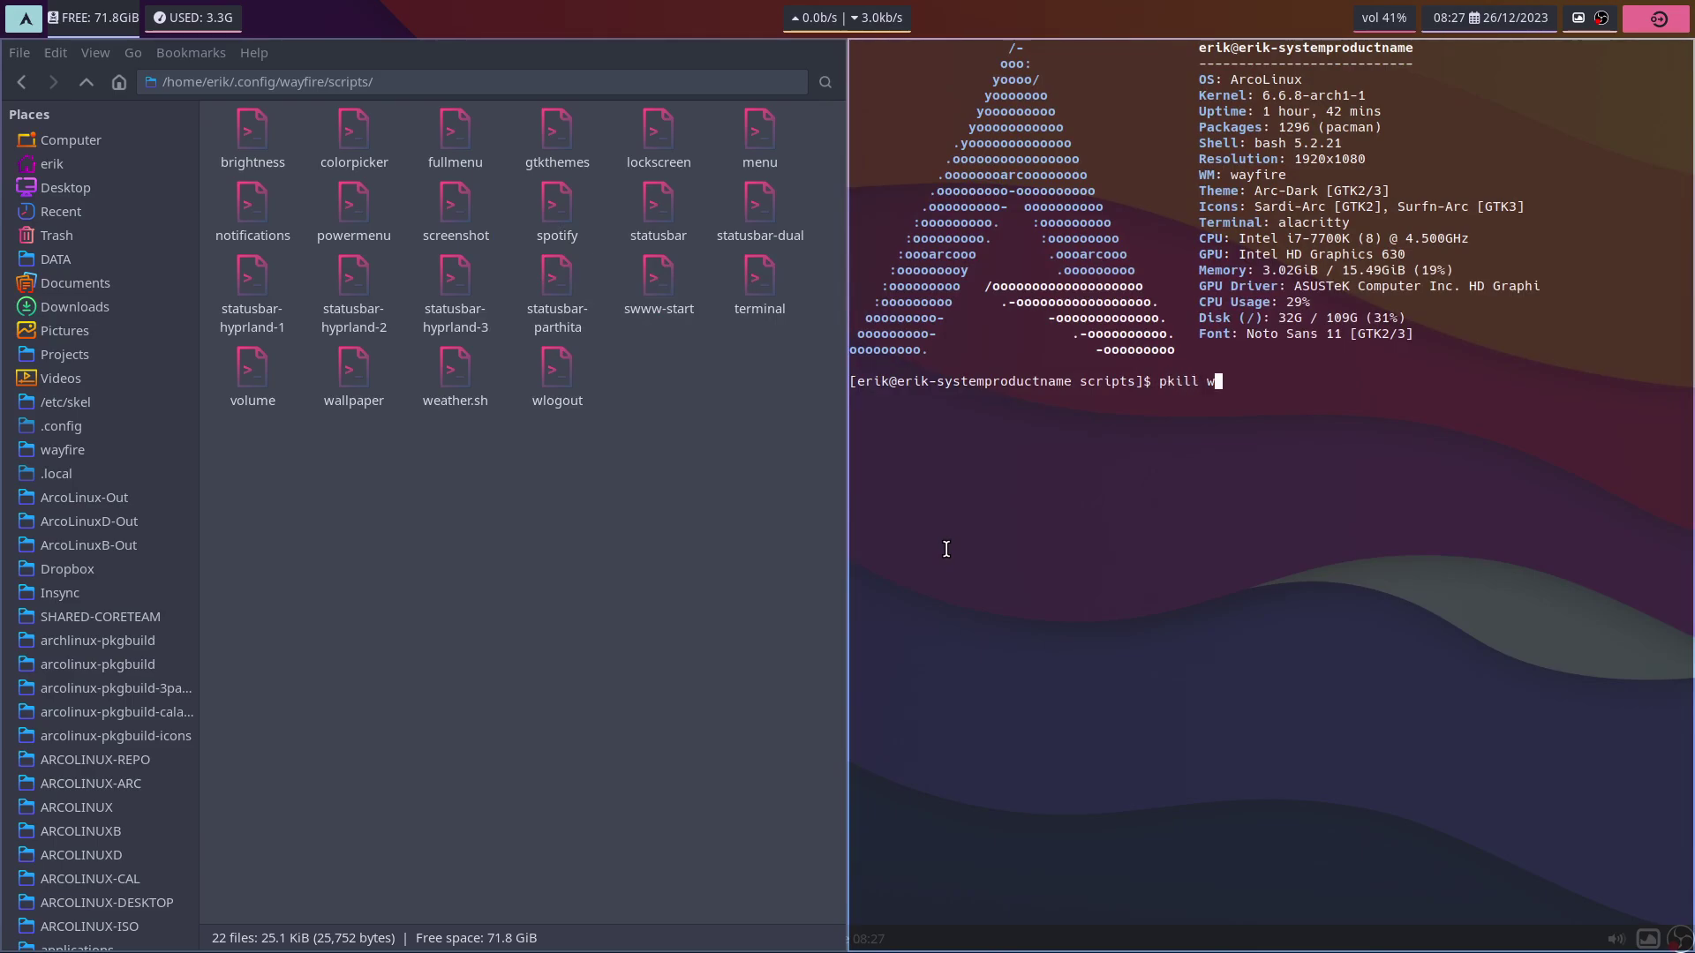
type("aybar")
key("Return")
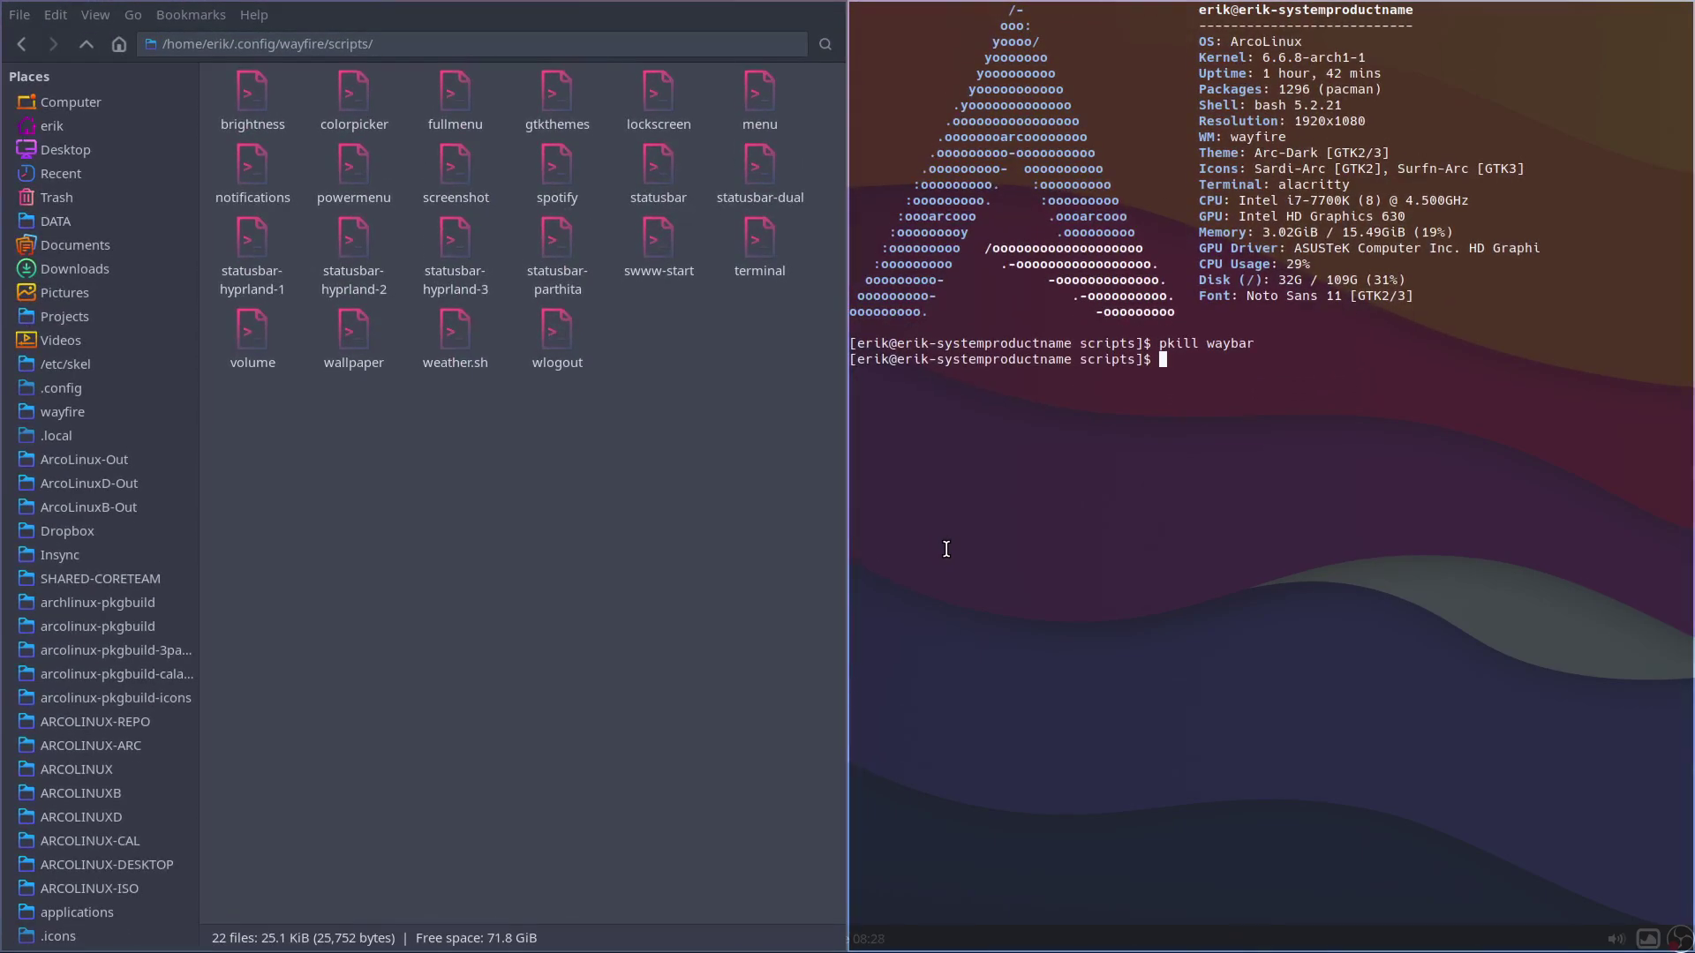
type("./")
type("statusbar")
type("-h")
- Run ./statusbar-hyprland-1, which brings up its top bar
key("Tab")
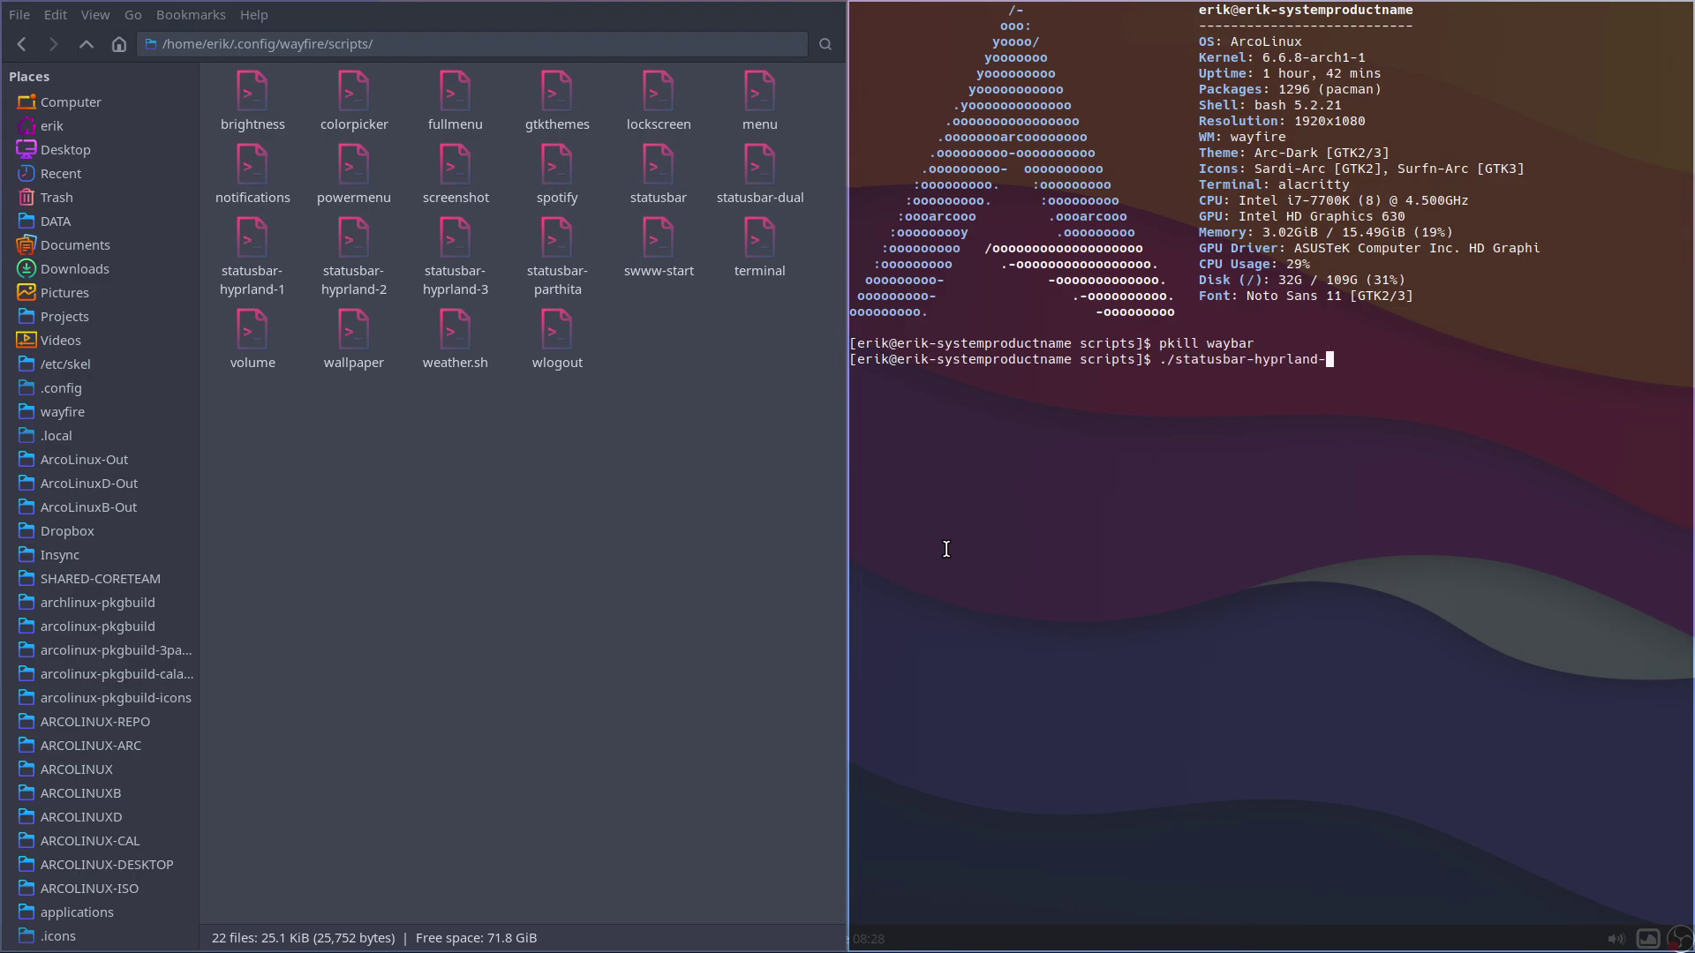
type("1")
key("Return")
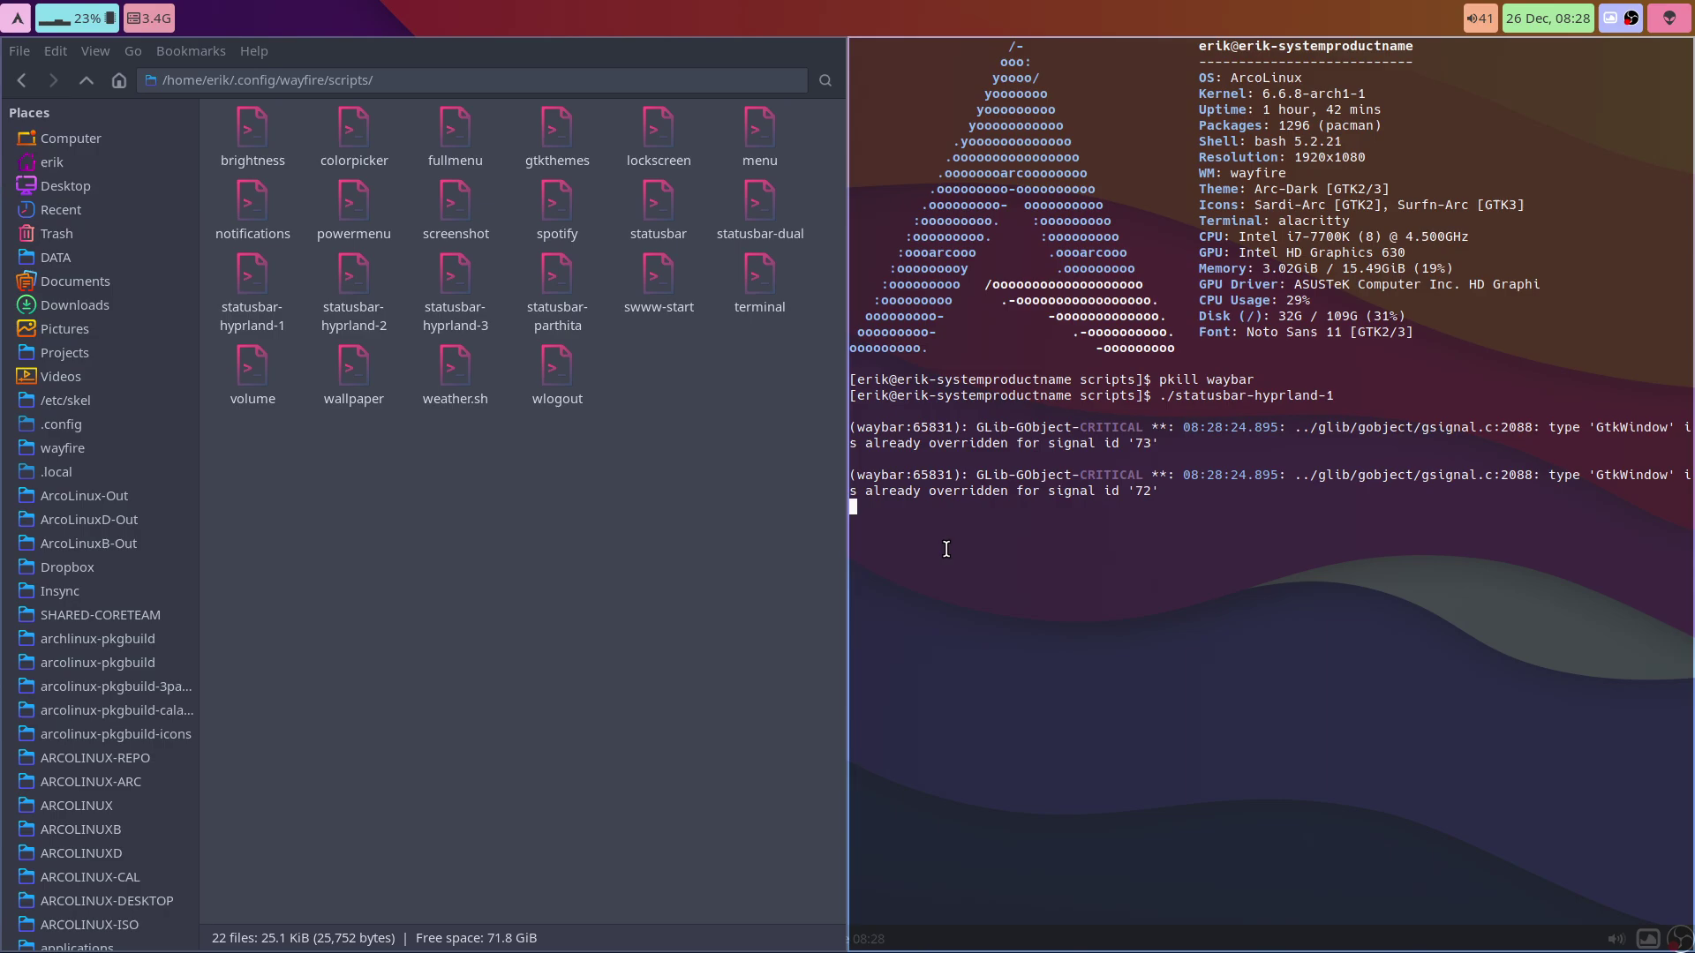
- Run ./statusbar-hyprland-2, toggle its Bg background option on and off, then stop it
key("ctrl+c")
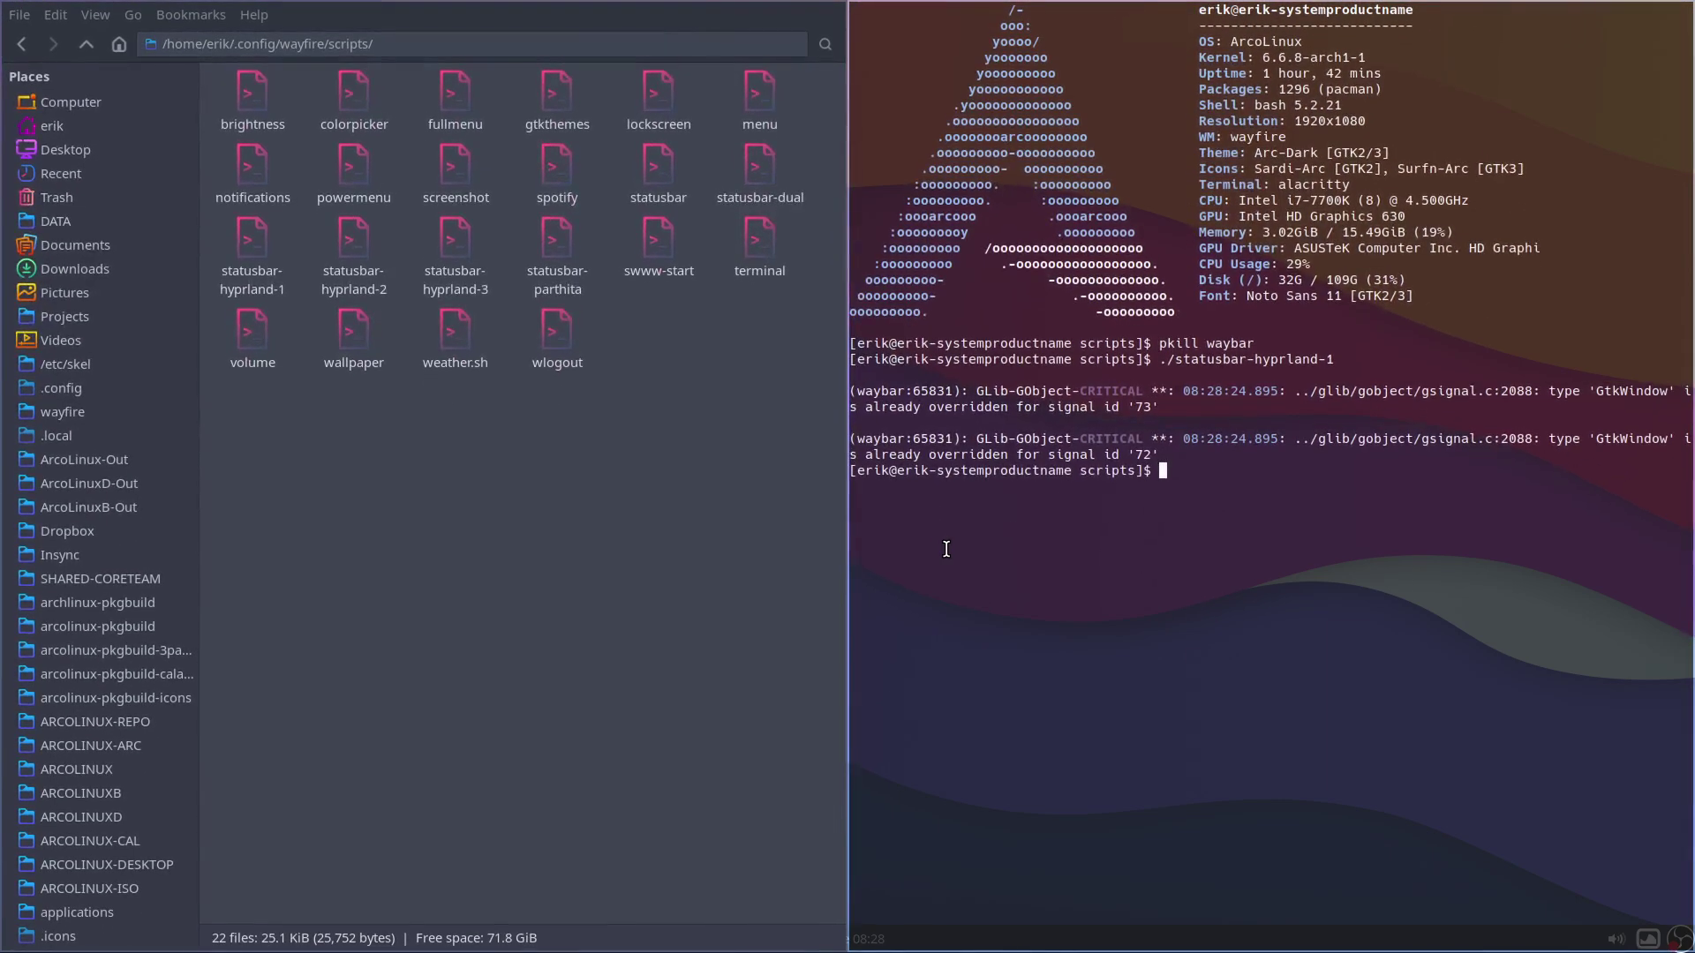
key("Up")
key("BackSpace")
type("2")
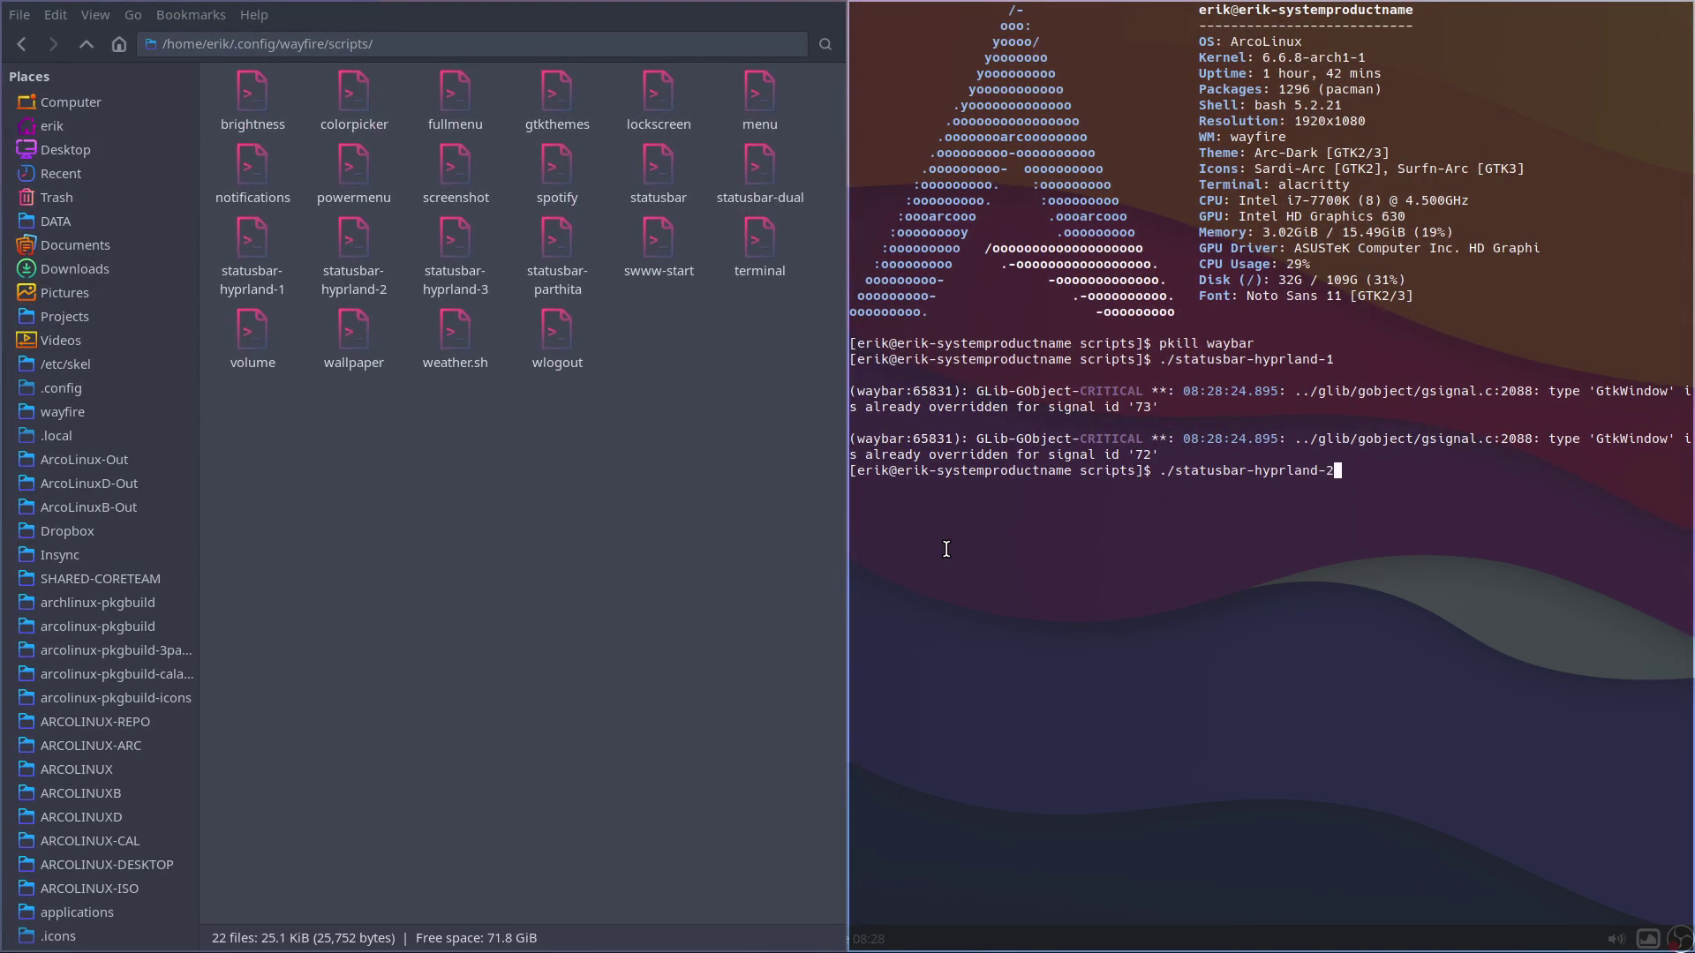
key("Return")
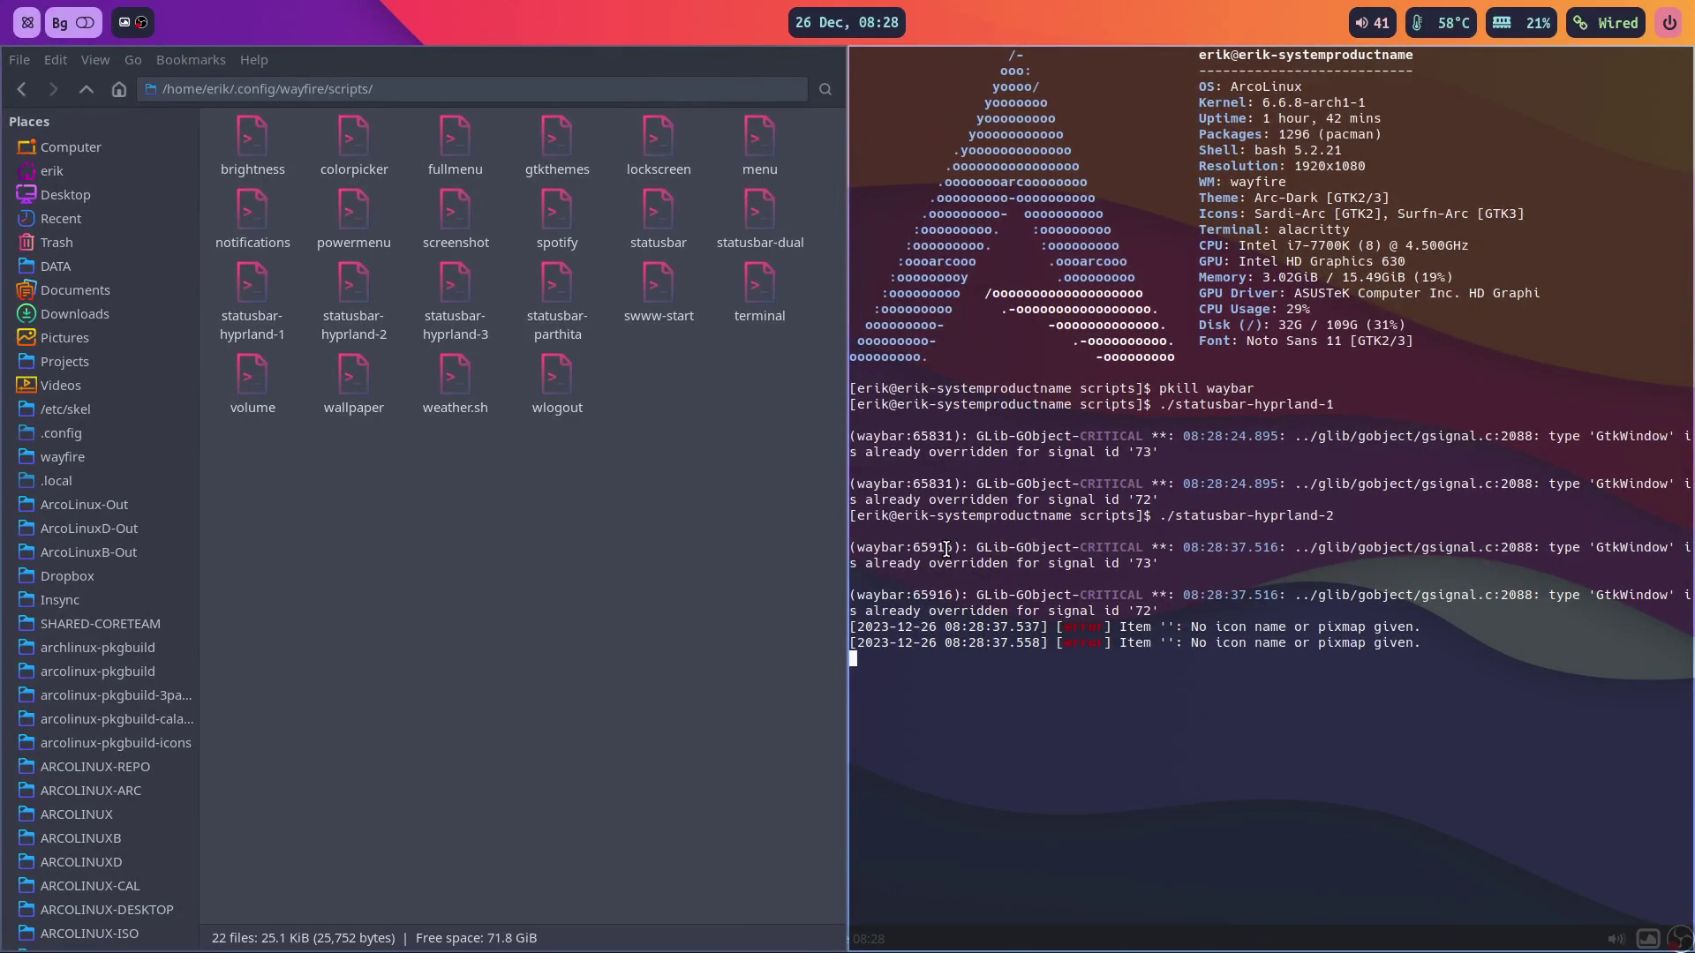
left_click(92, 18)
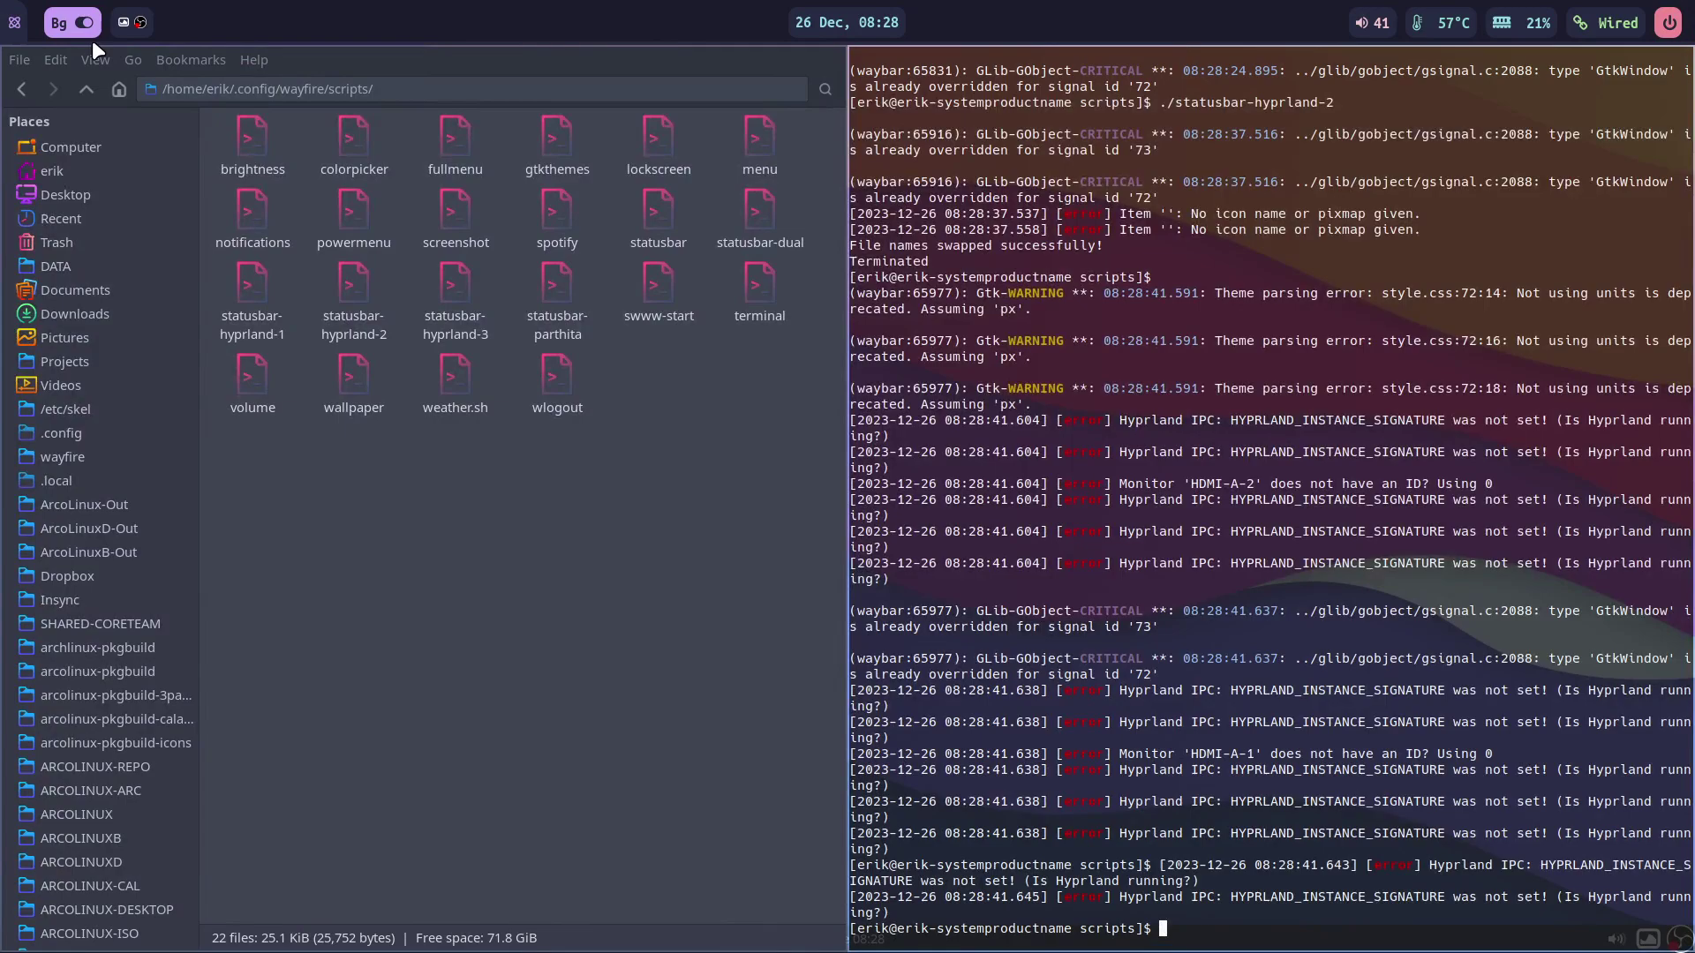
left_click(80, 25)
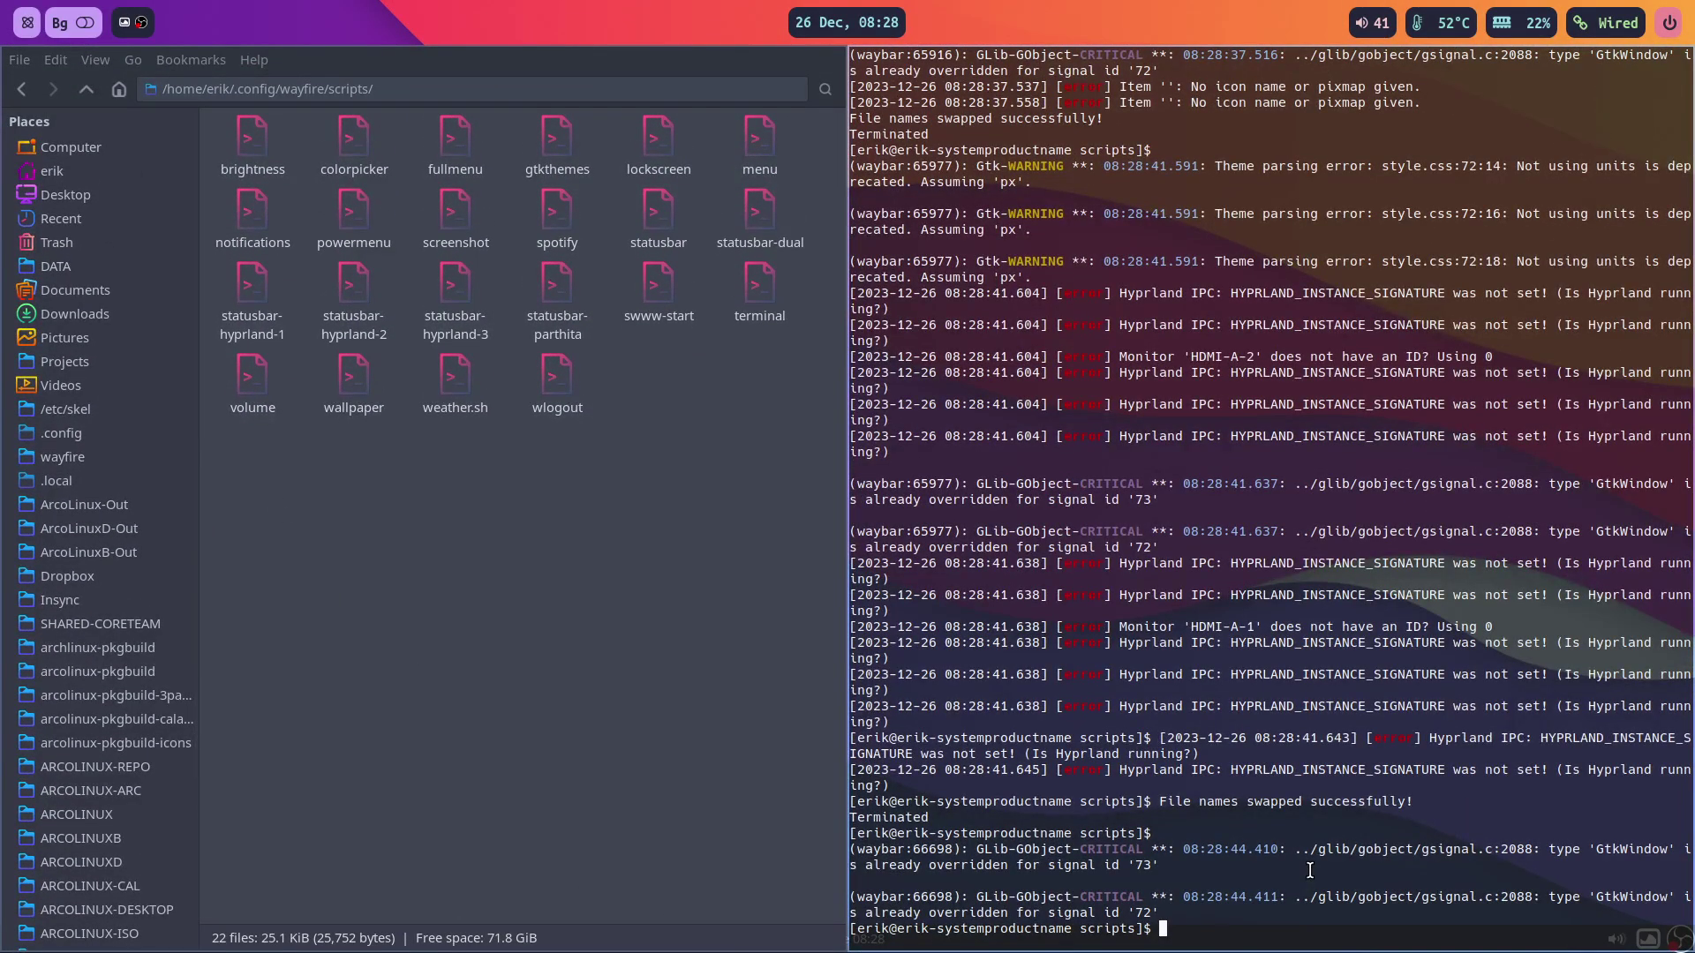
key("ctrl+c")
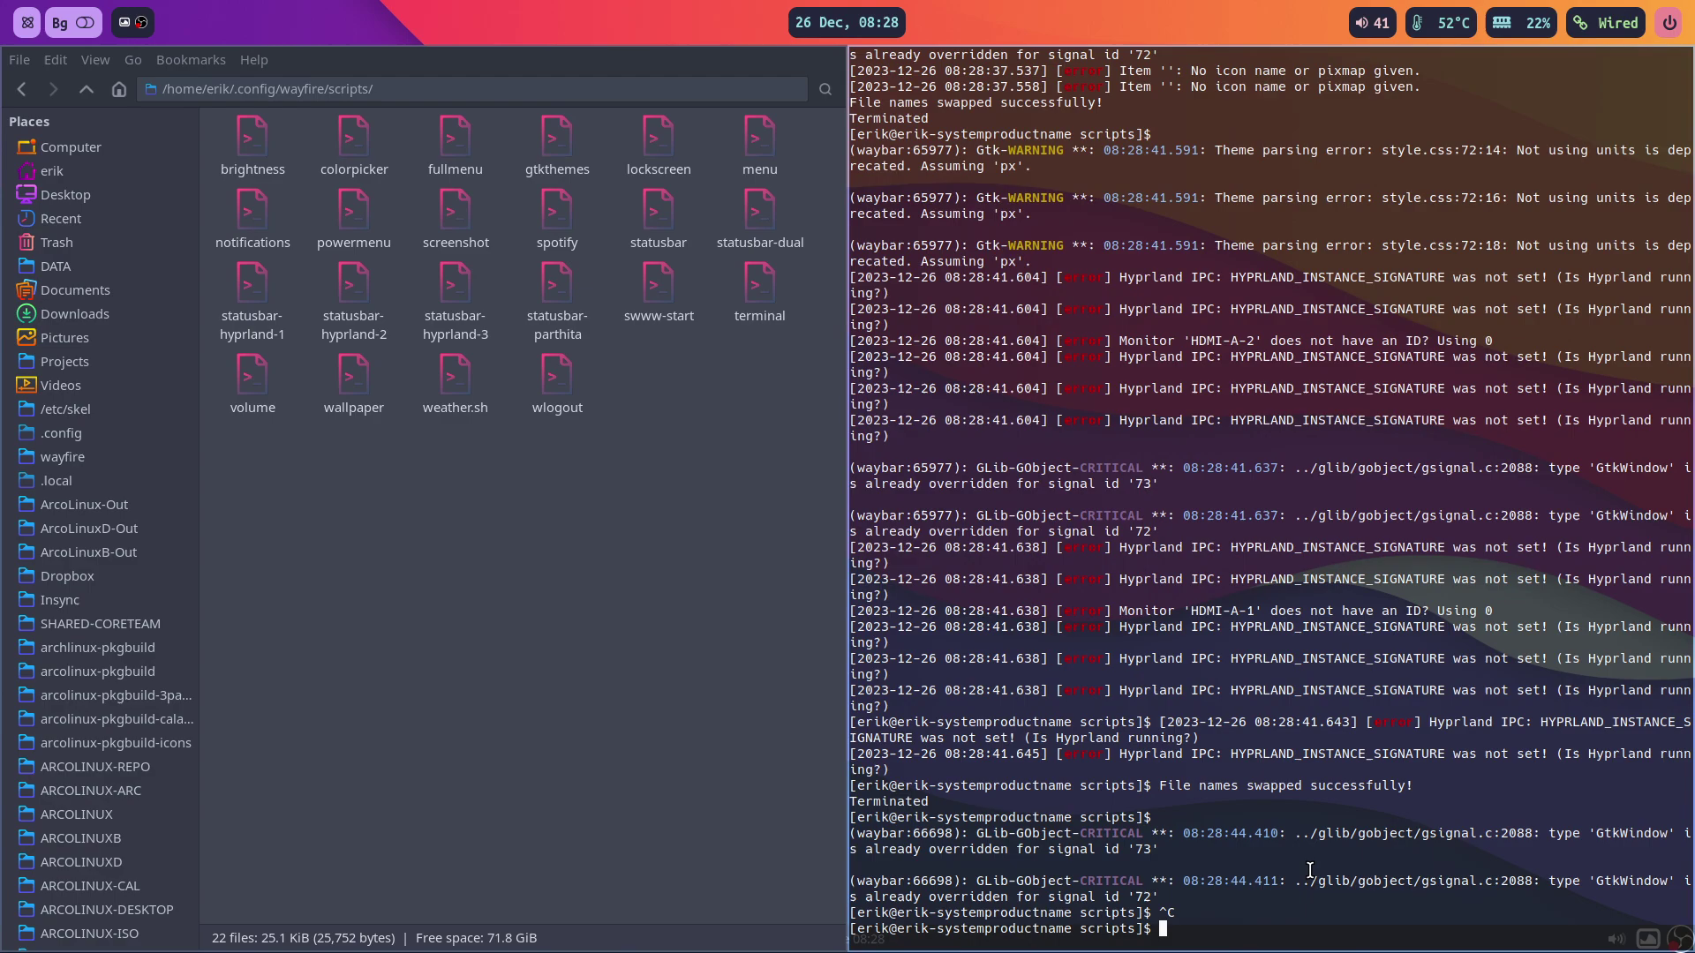
- Run ./statusbar-hyprland-3 briefly, stop it and kill waybar again with pkill
key("Up")
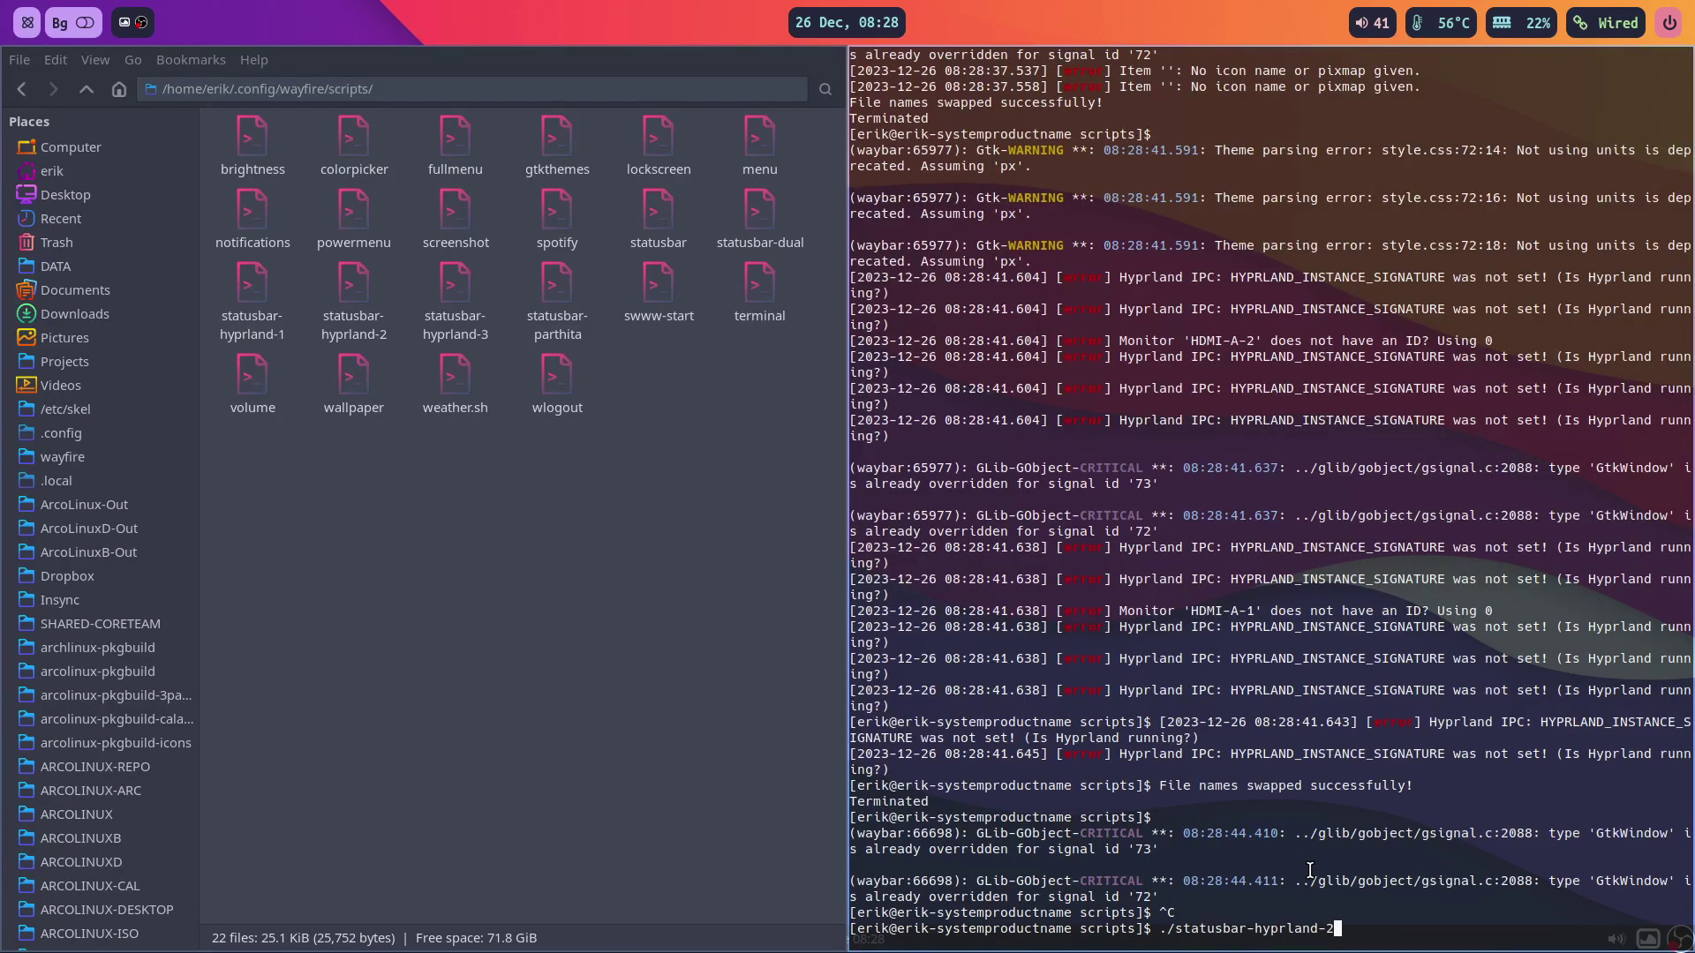
key("BackSpace")
type("3")
key("Return")
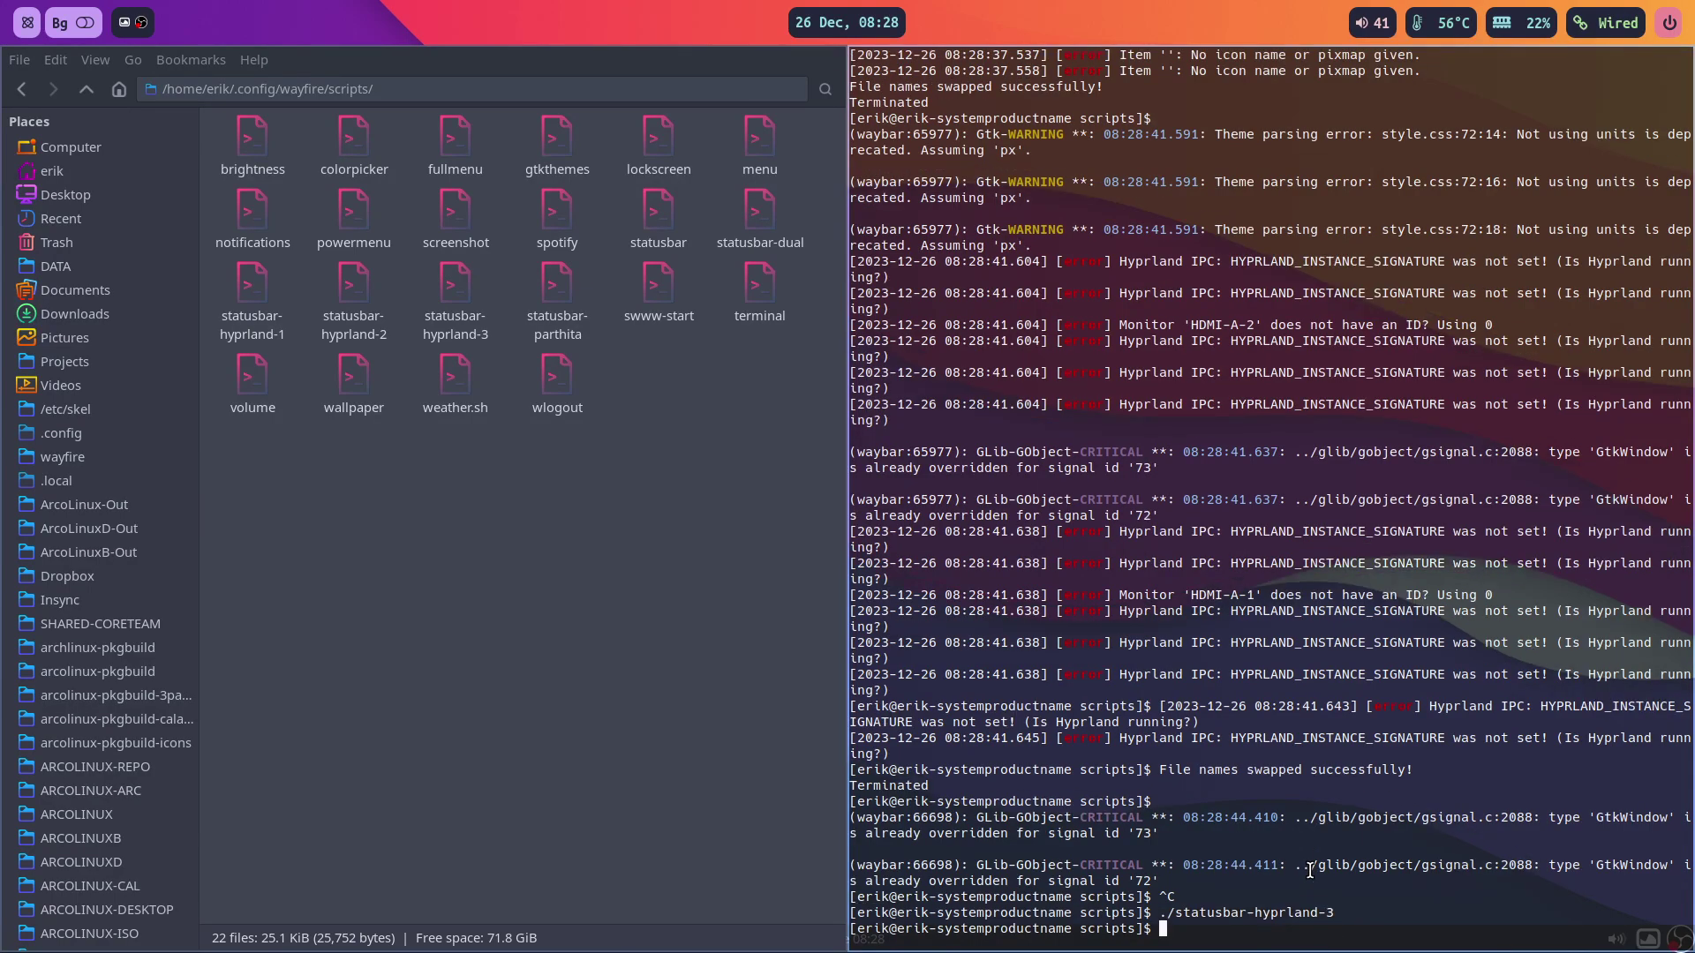
key("ctrl+c")
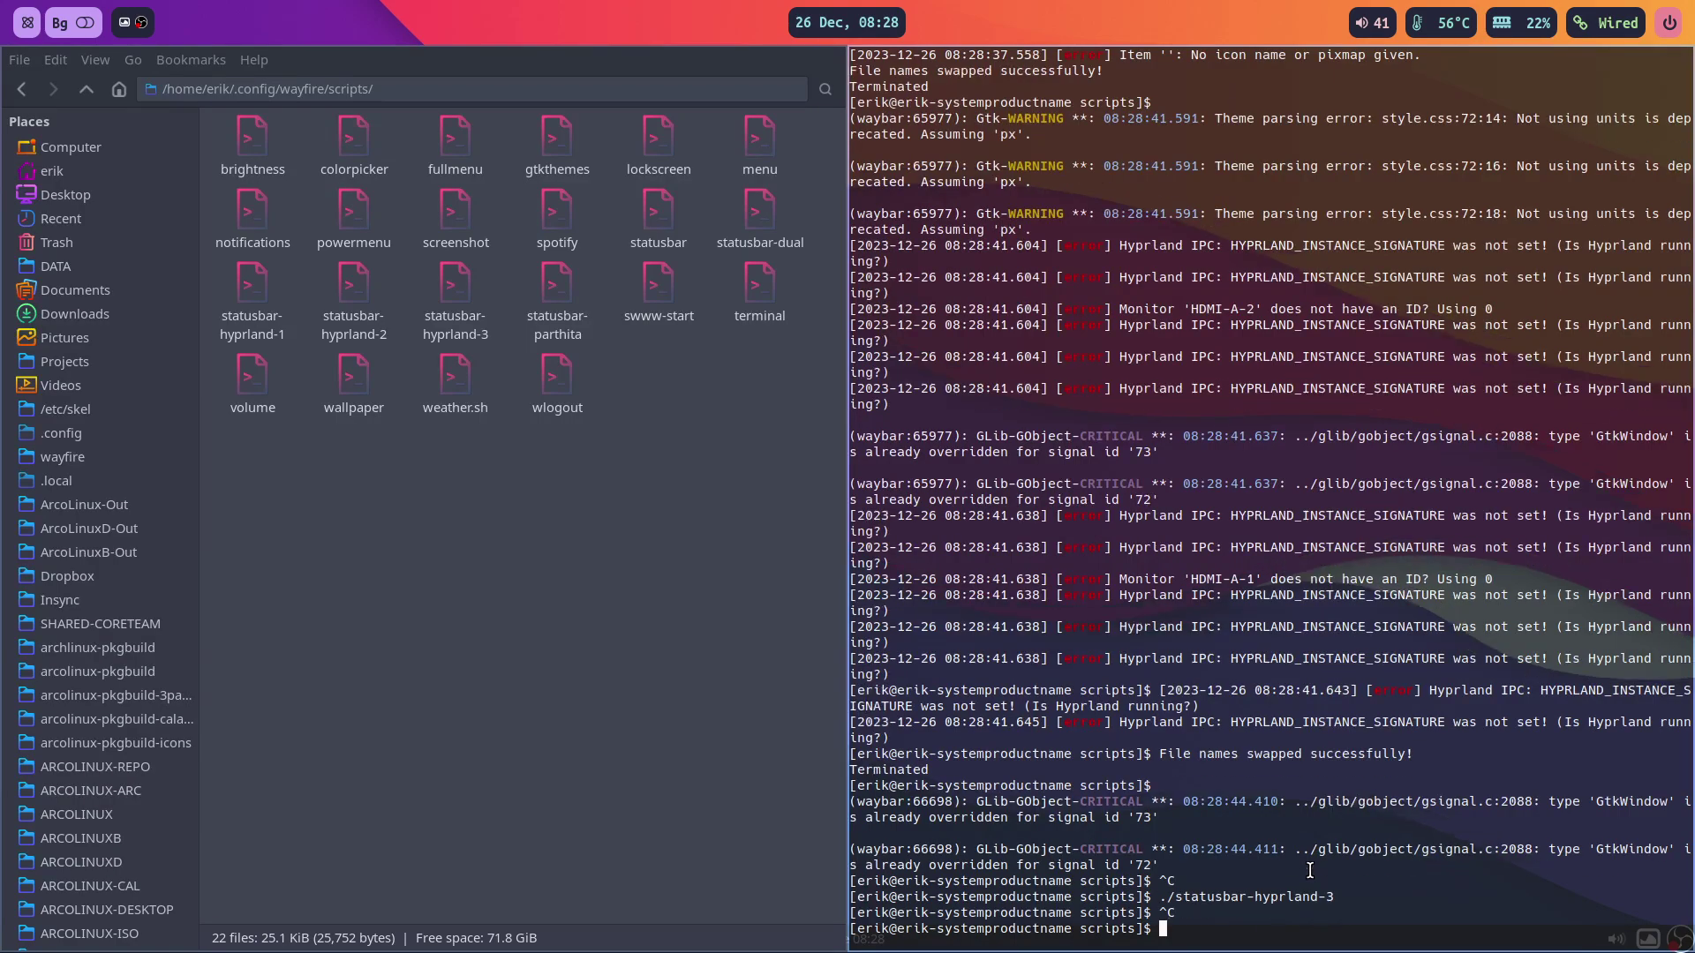
key("Up")
key("Up")
key("Return")
key("Up")
key("Up")
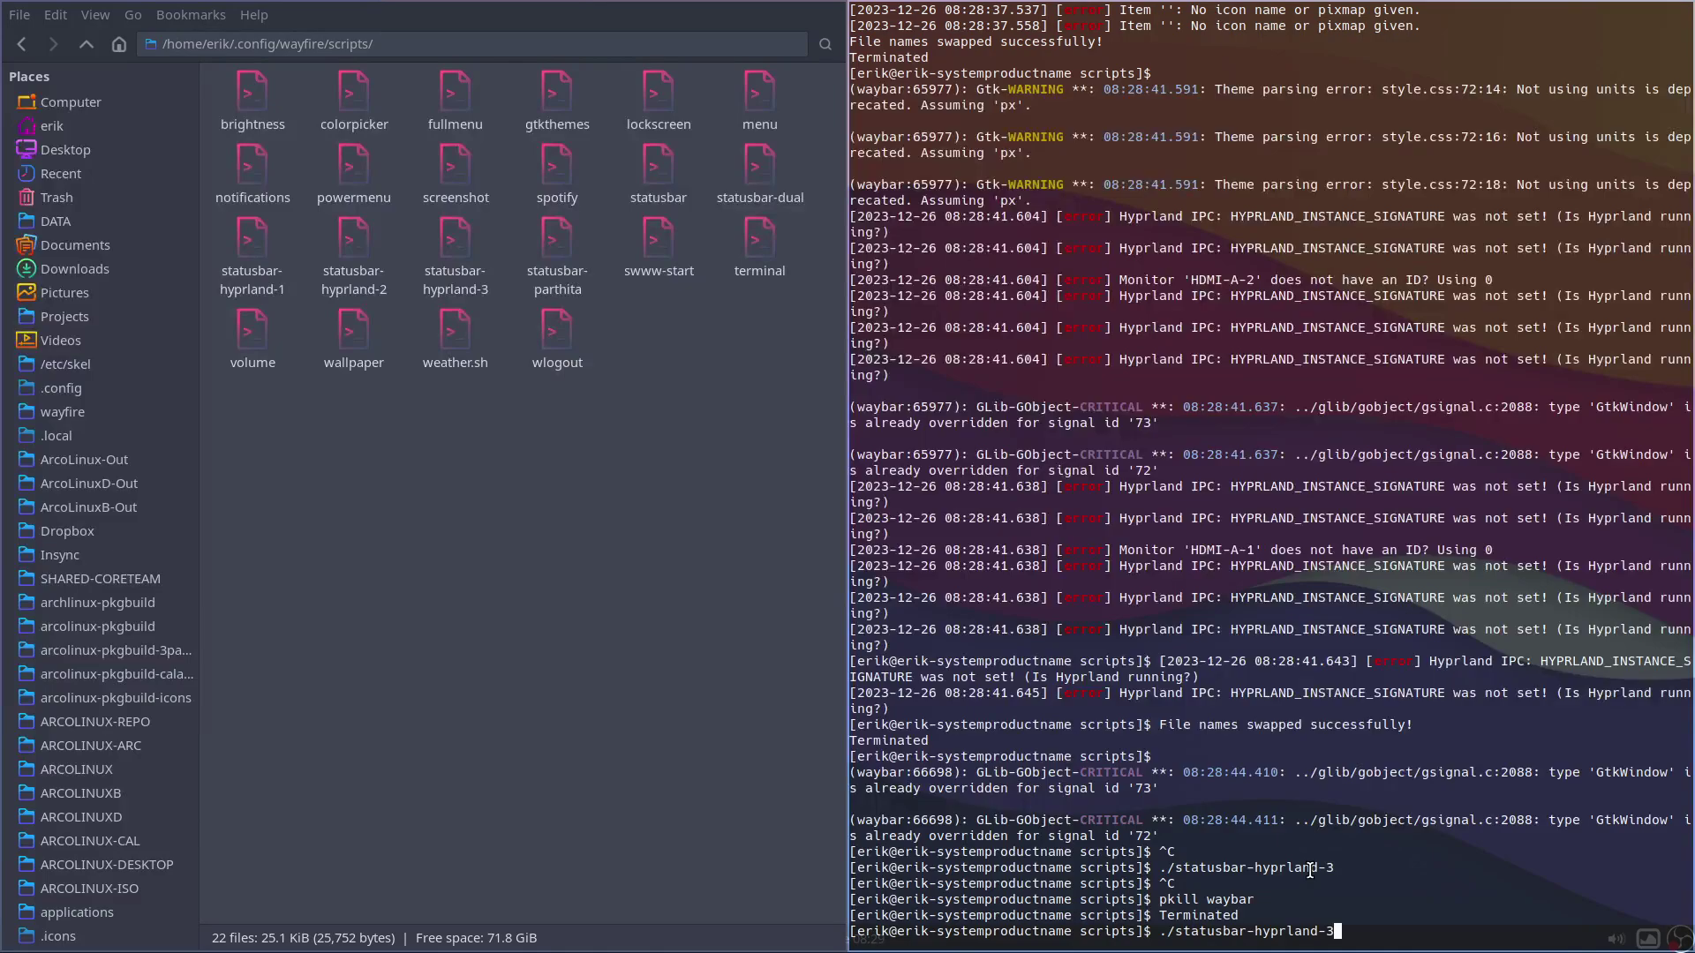
- Relaunch ./statusbar-hyprland-3, open and close its app launcher, then stop it
key("Return")
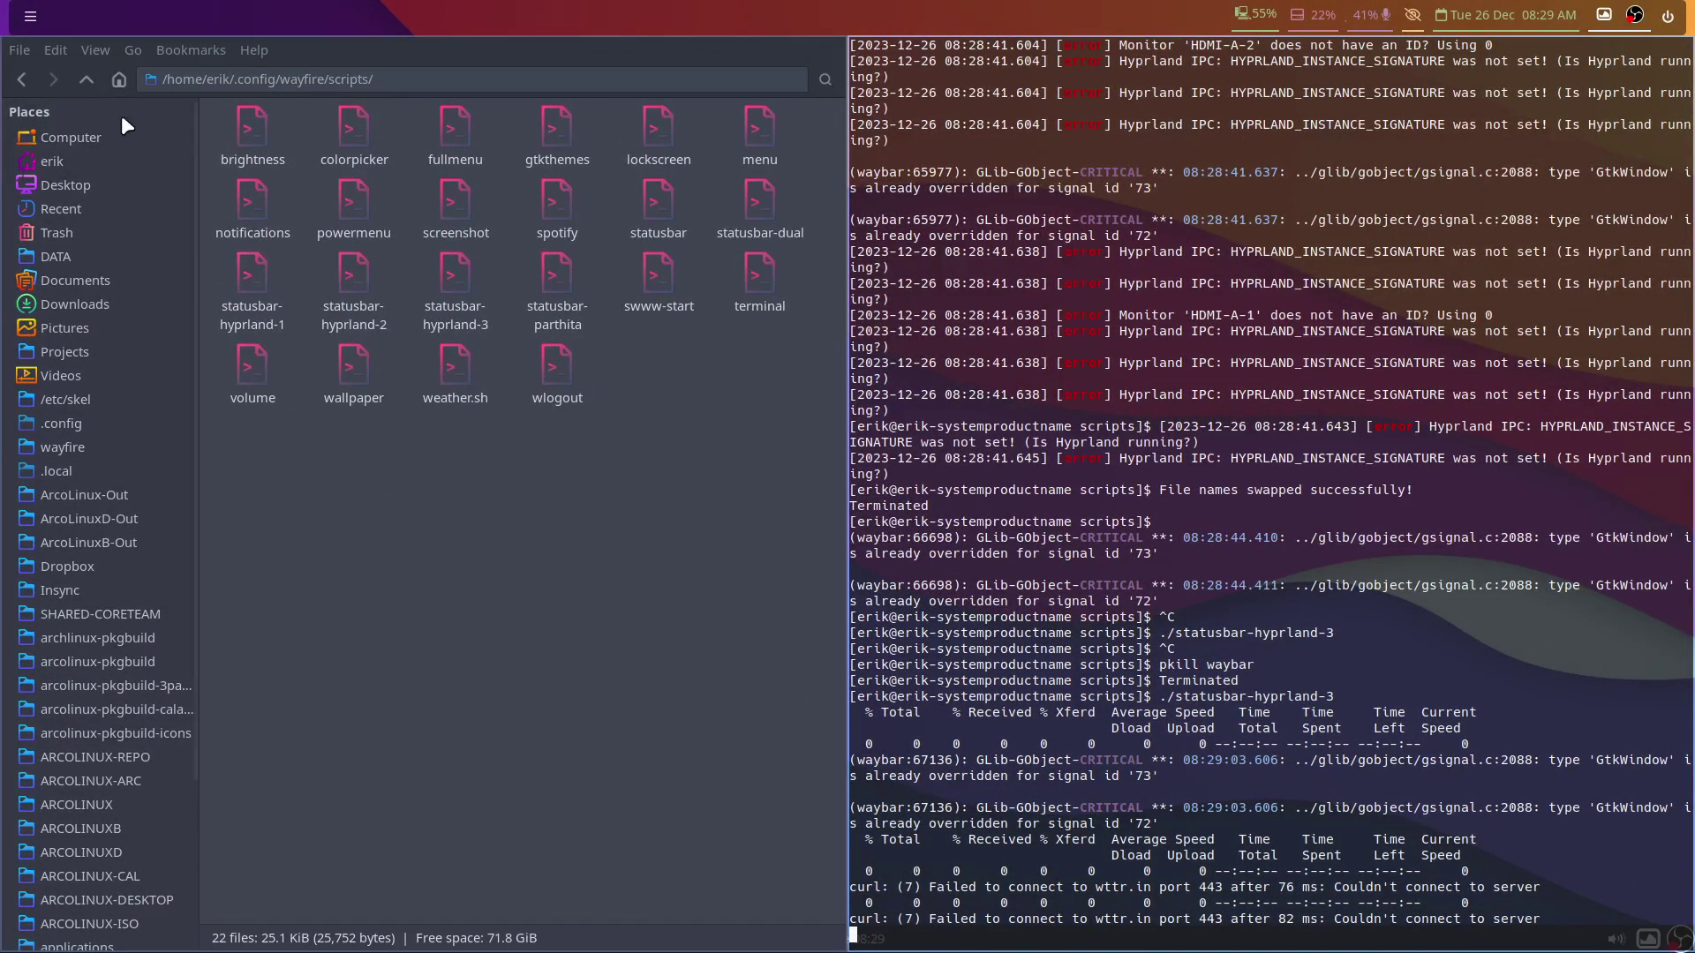
left_click(31, 16)
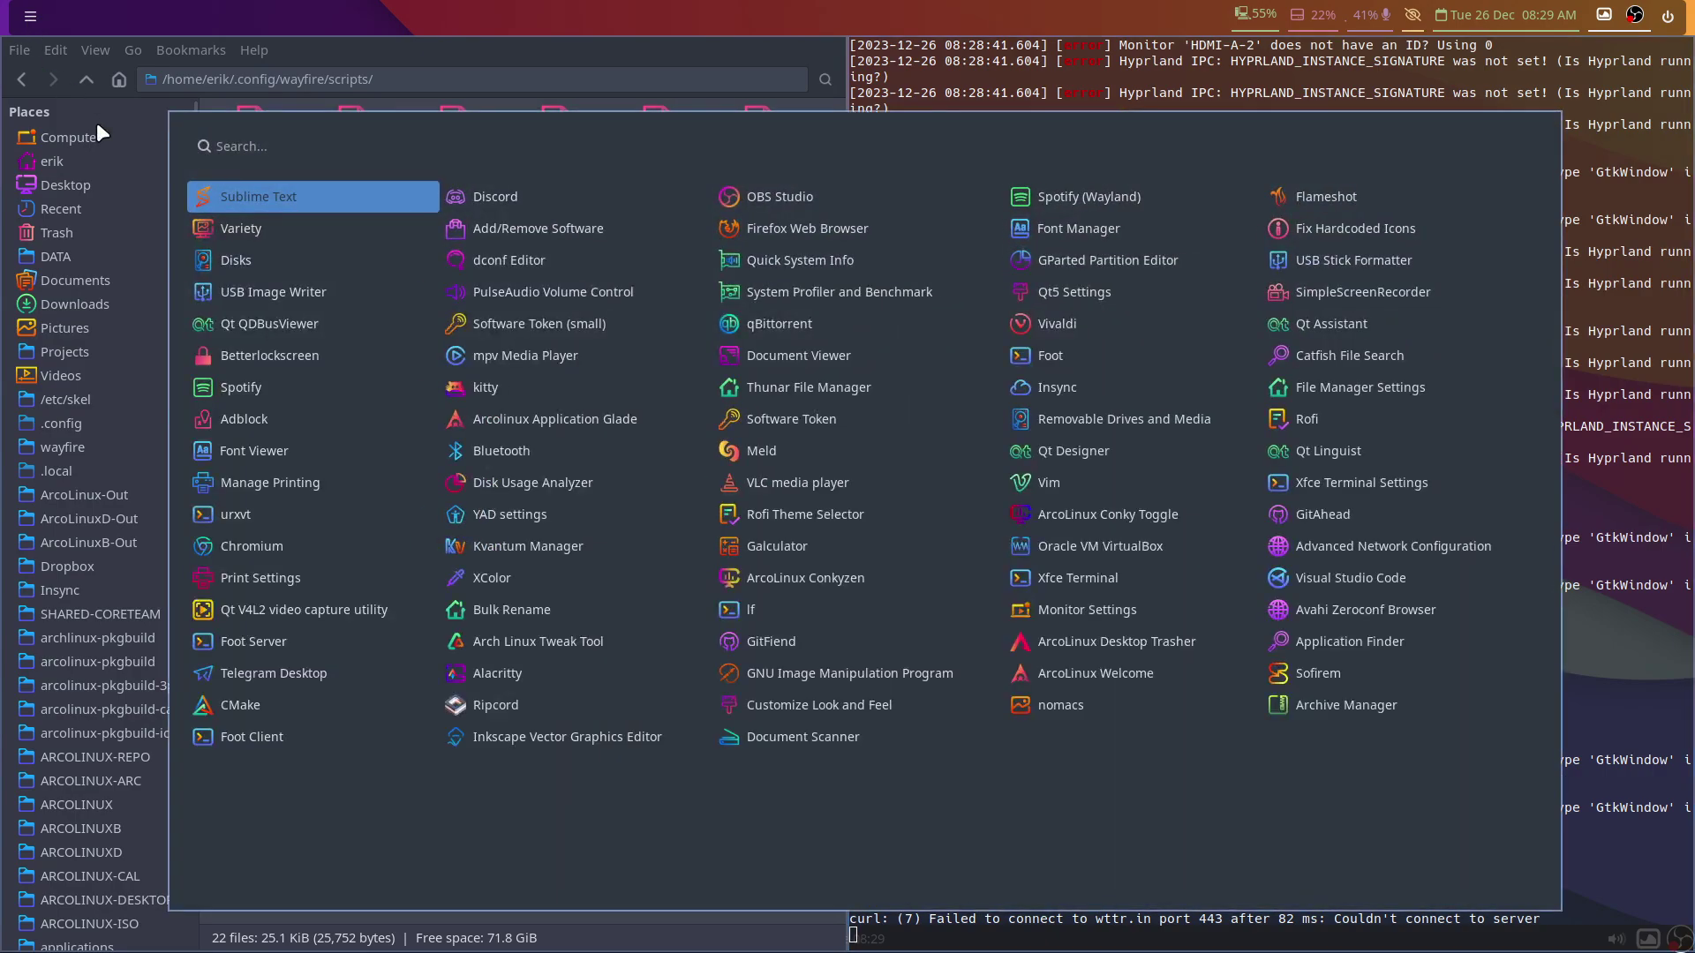
left_click(97, 123)
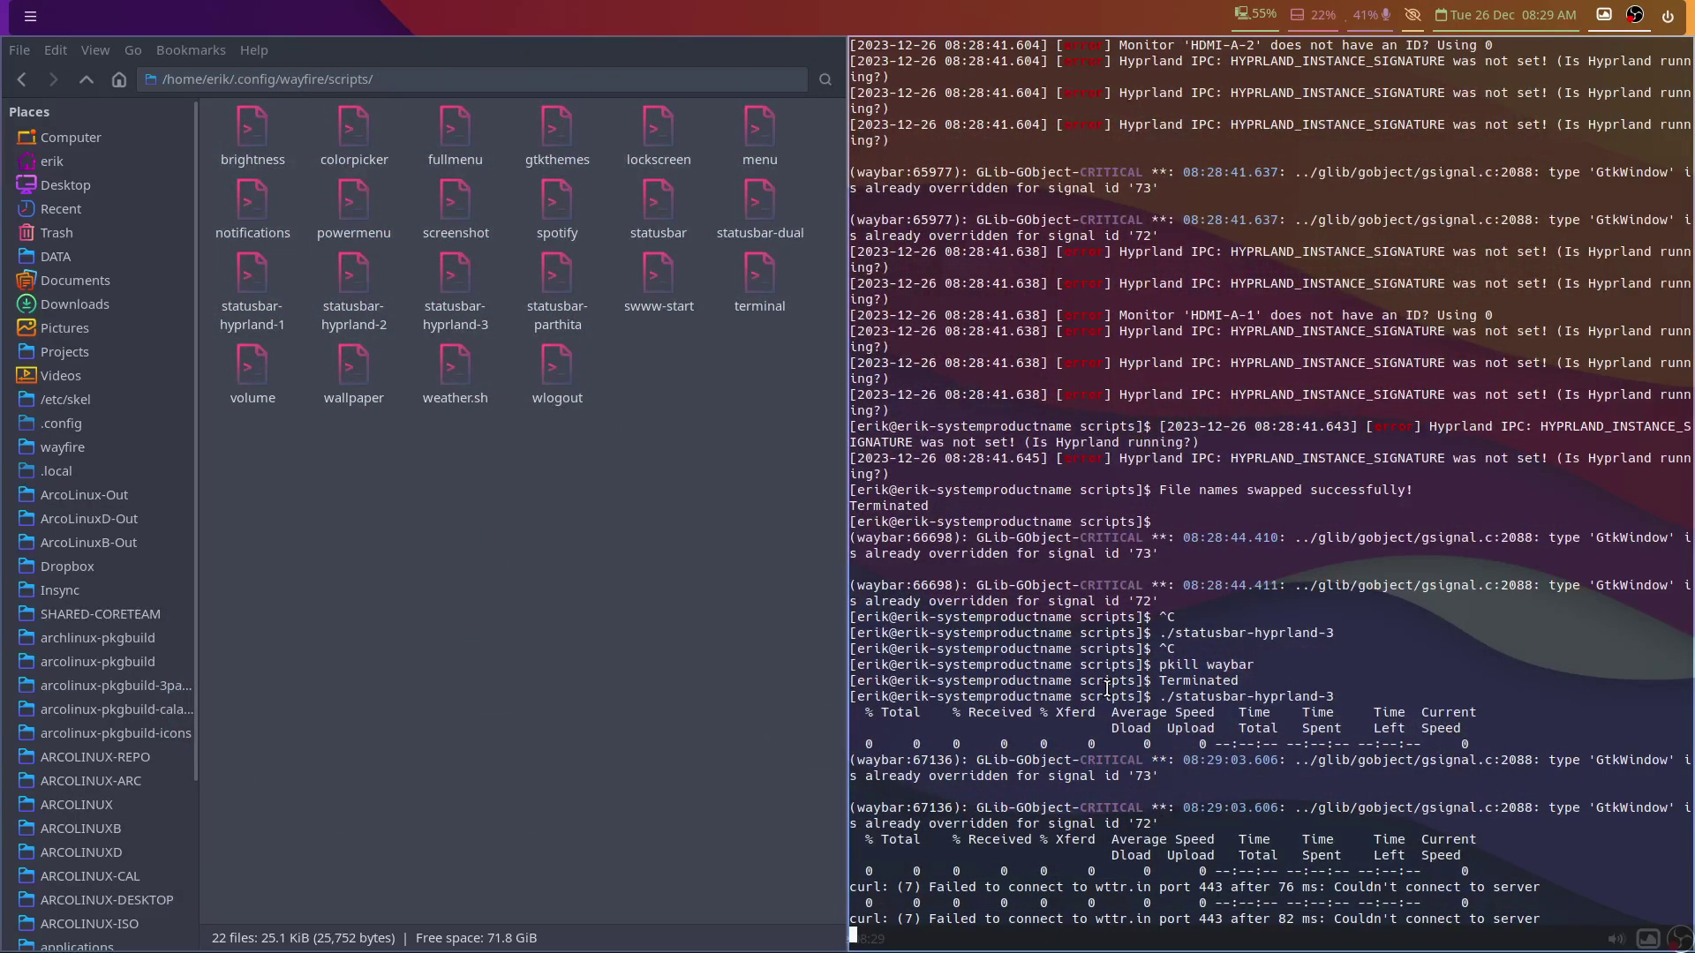
key("Up")
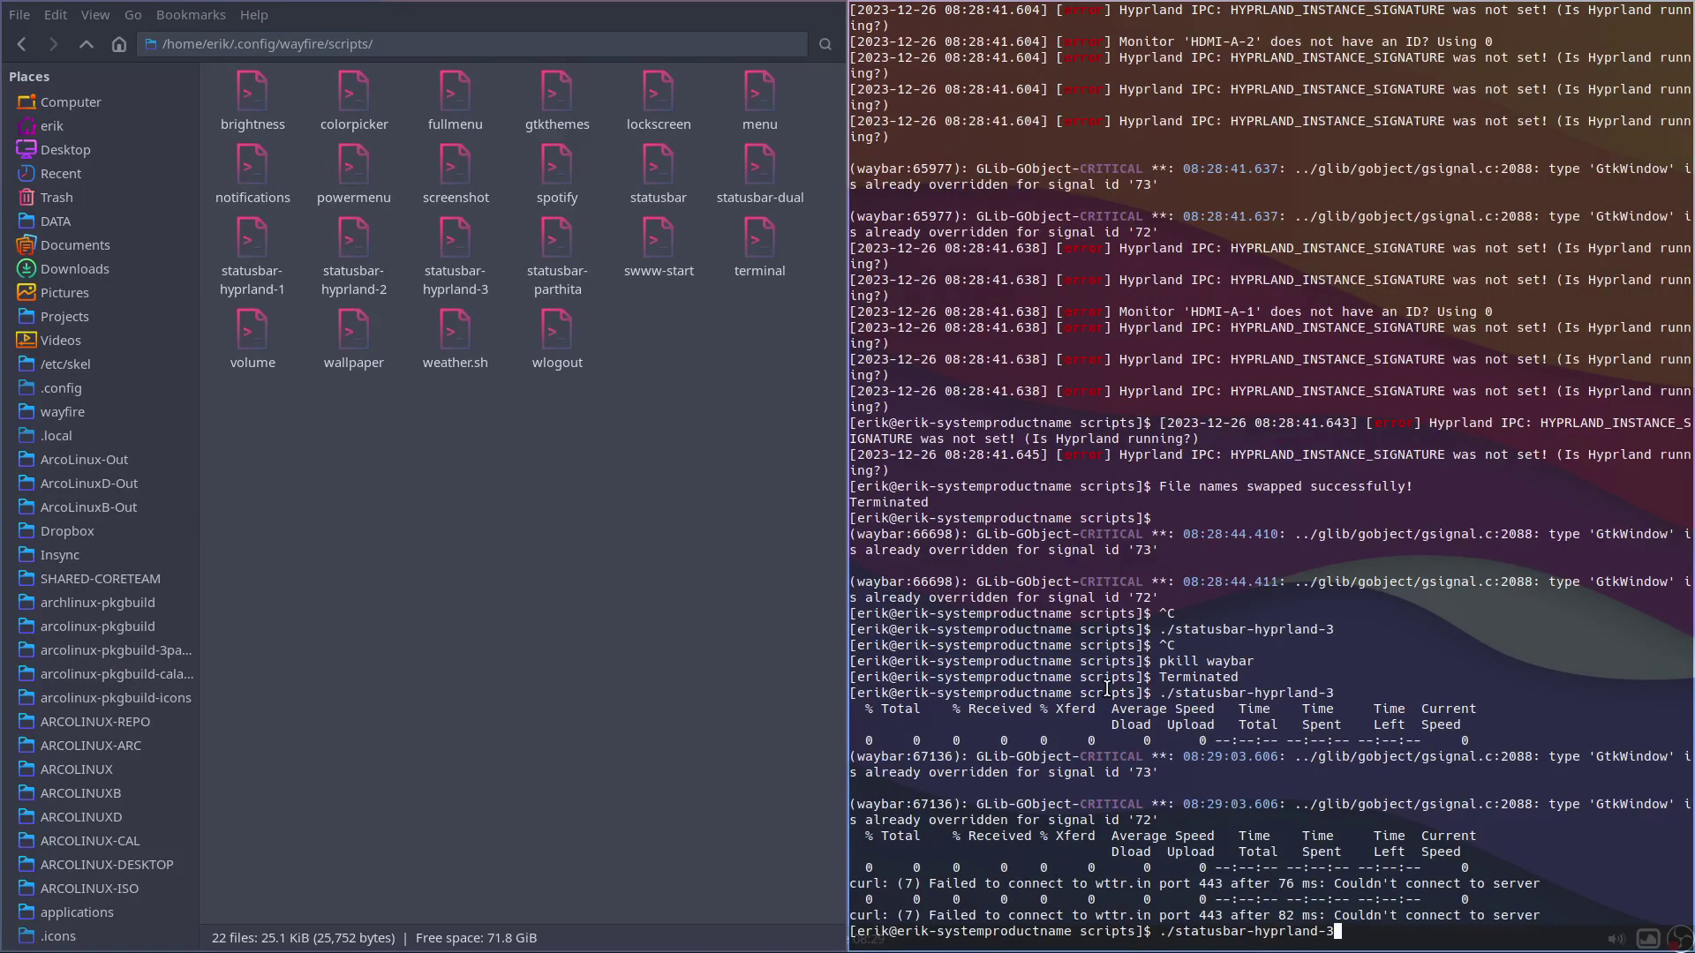
- Edit the recalled command toward ./statusbar-parthita
key("BackSpace")
key("BackSpace")
key("BackSpace")
key("BackSpace")
key("BackSpace")
key("BackSpace")
key("BackSpace")
key("BackSpace")
key("BackSpace")
key("BackSpace")
type("parith")
type("a")
key("BackSpace")
key("BackSpace")
key("BackSpace")
key("BackSpace")
type("thita")
- Run ./statusbar-parthita, stop it and run ./statusbar-hyprland-2 from history
key("Return")
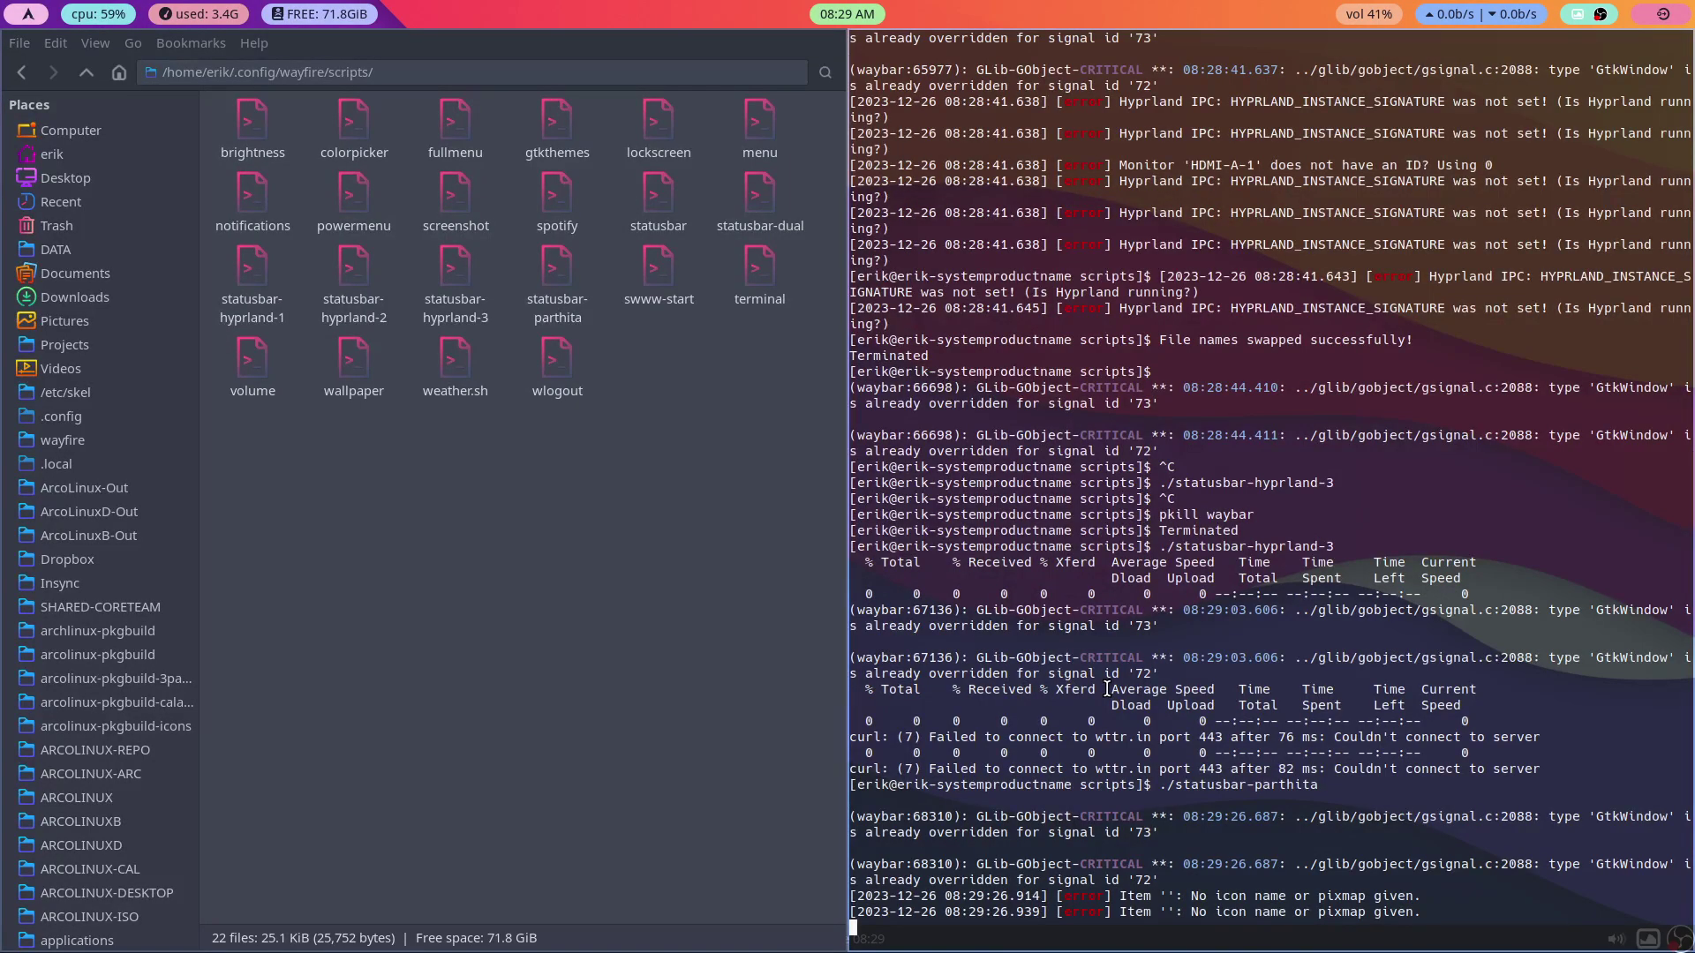
key("ctrl+c")
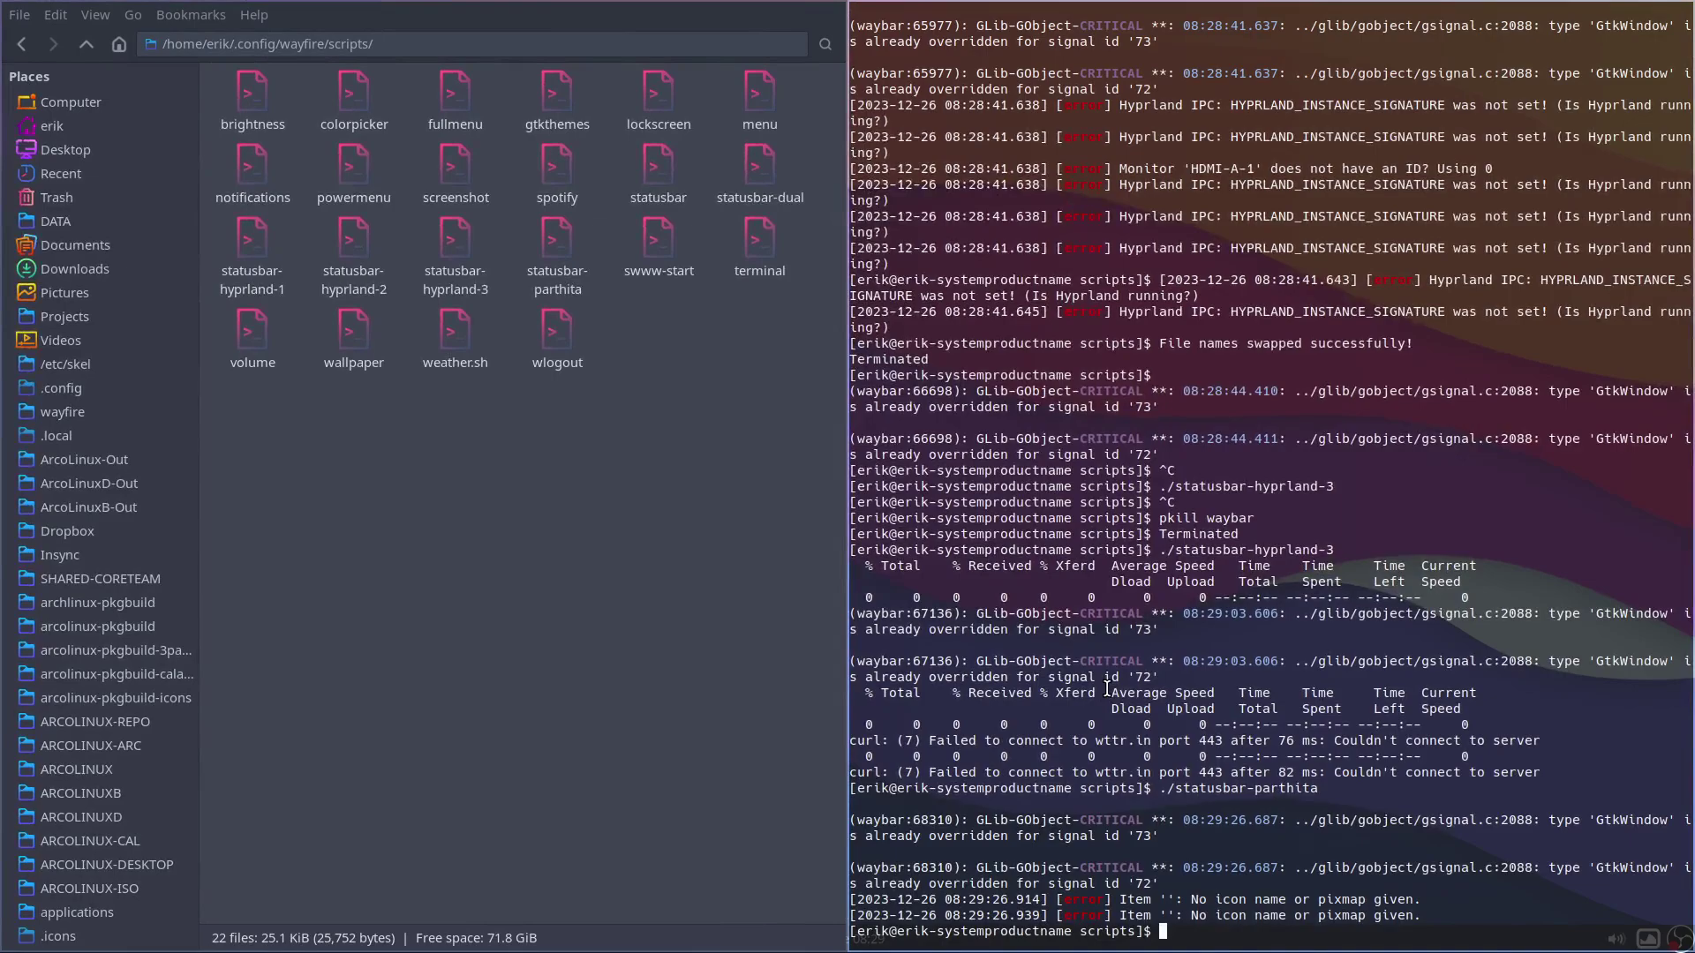
key("Up")
key("Up")
key("Up")
key("Up")
key("Return")
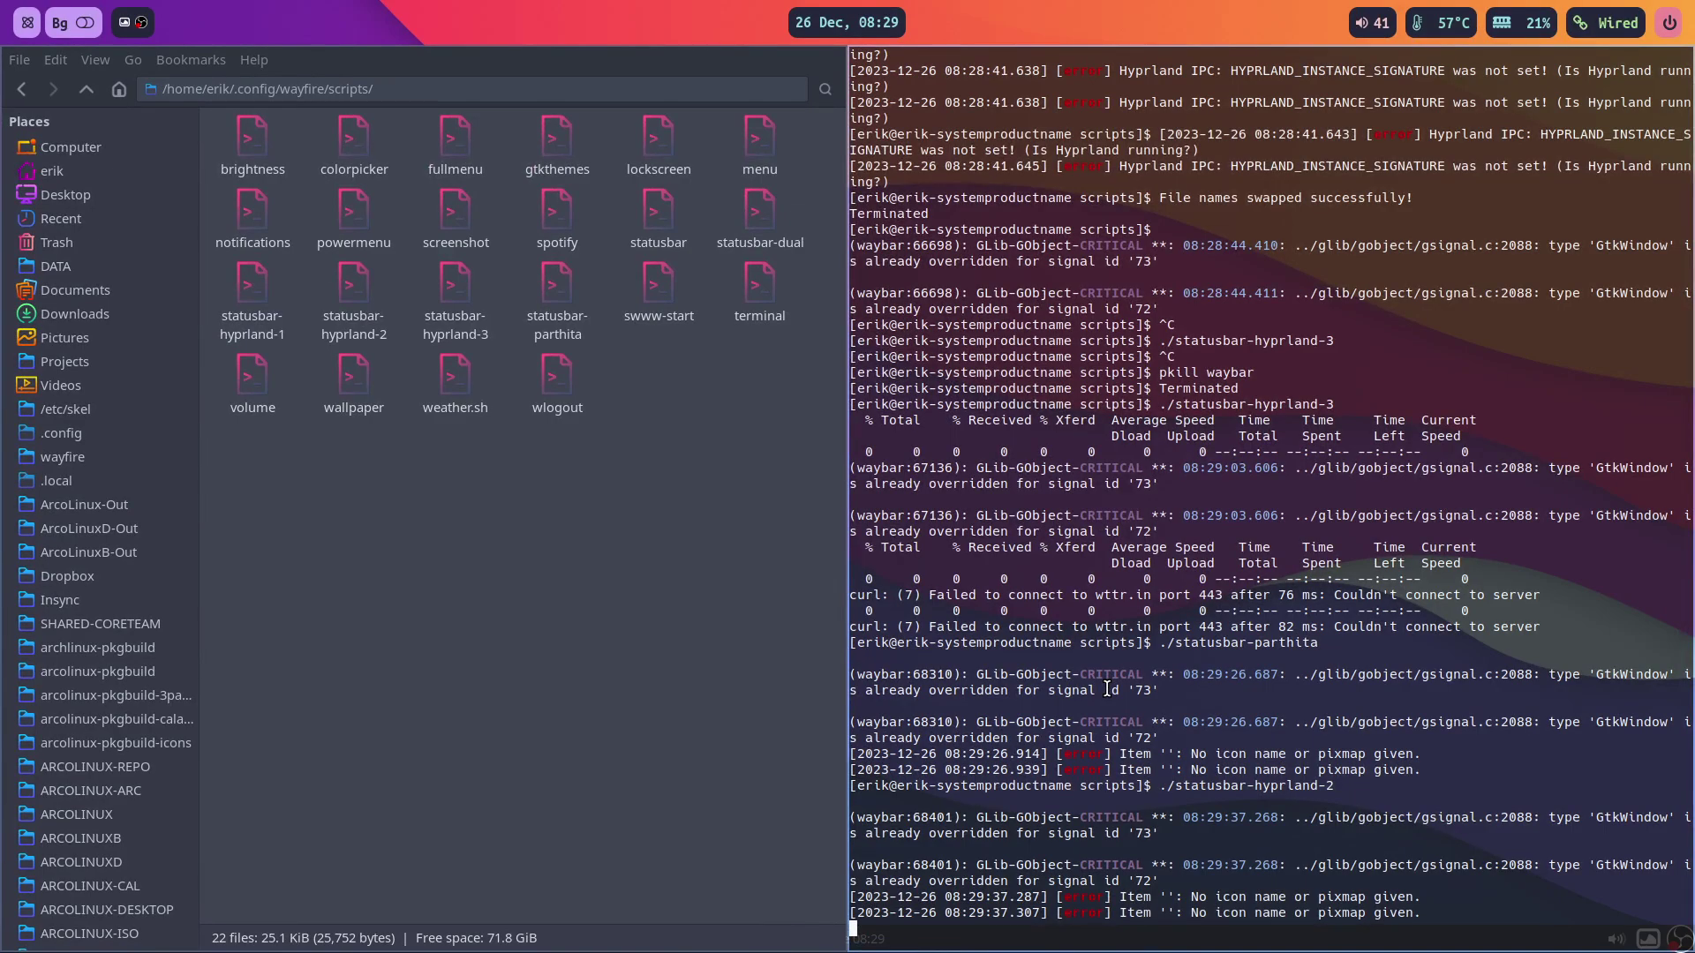
- Stop the hyprland-2 bar and run ./statusbar-hyprland-1 from history
key("ctrl+c")
key("Up")
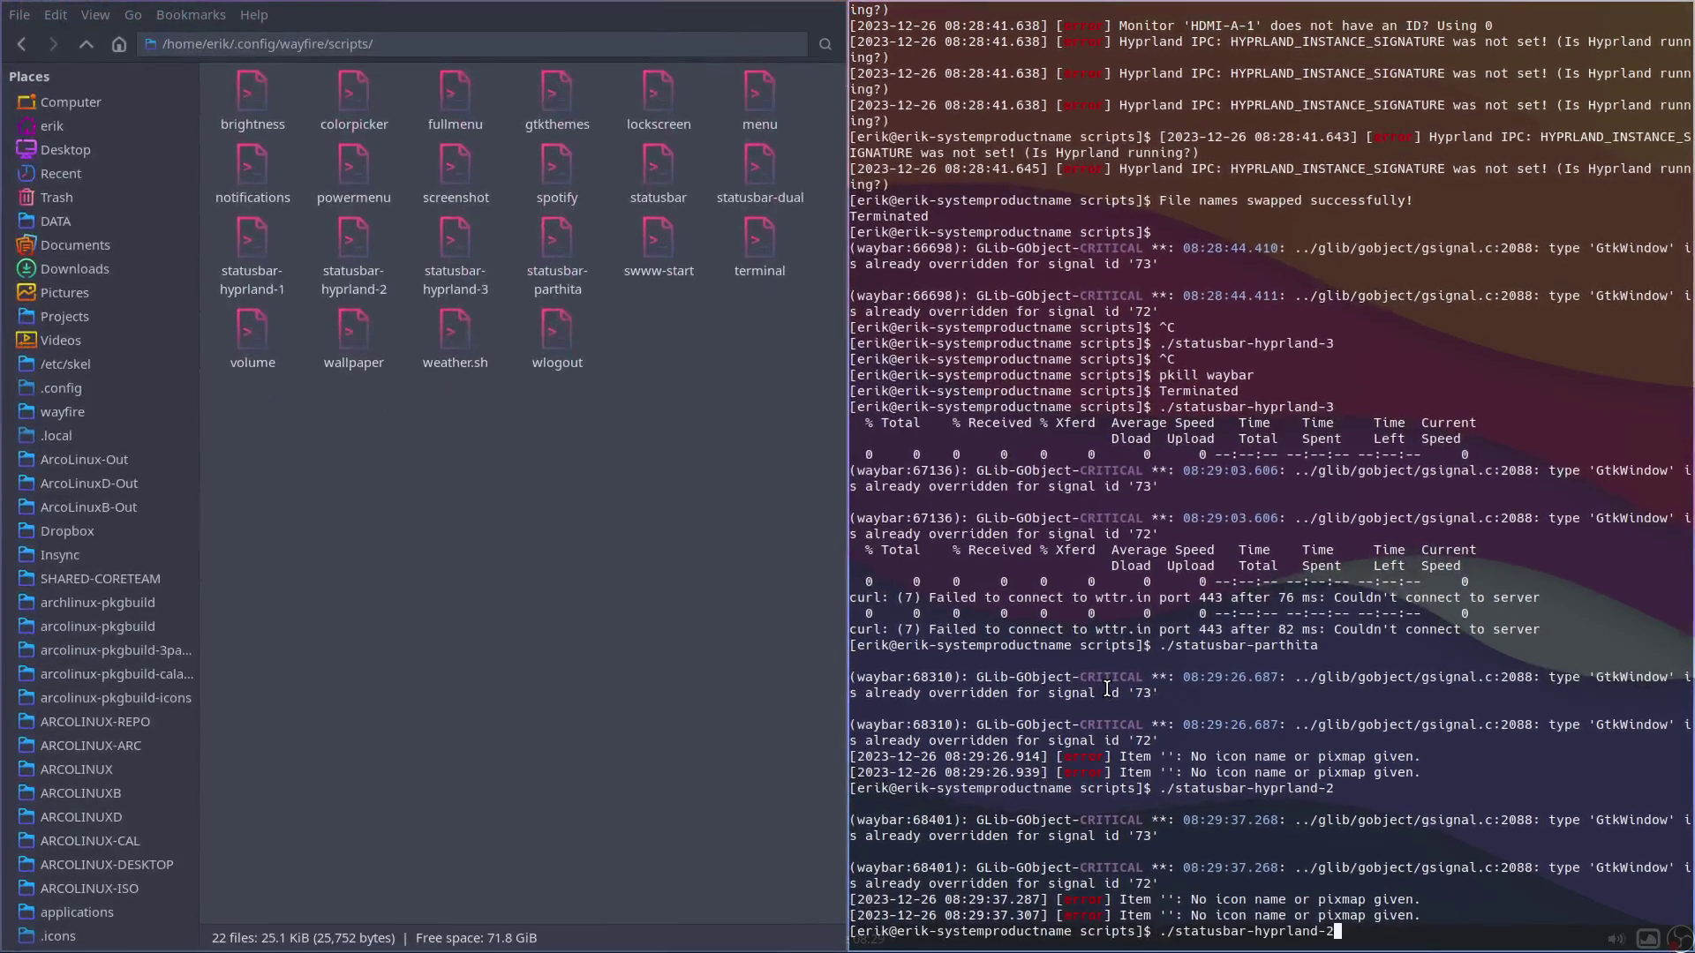
key("Up")
key("Up")
key("Up")
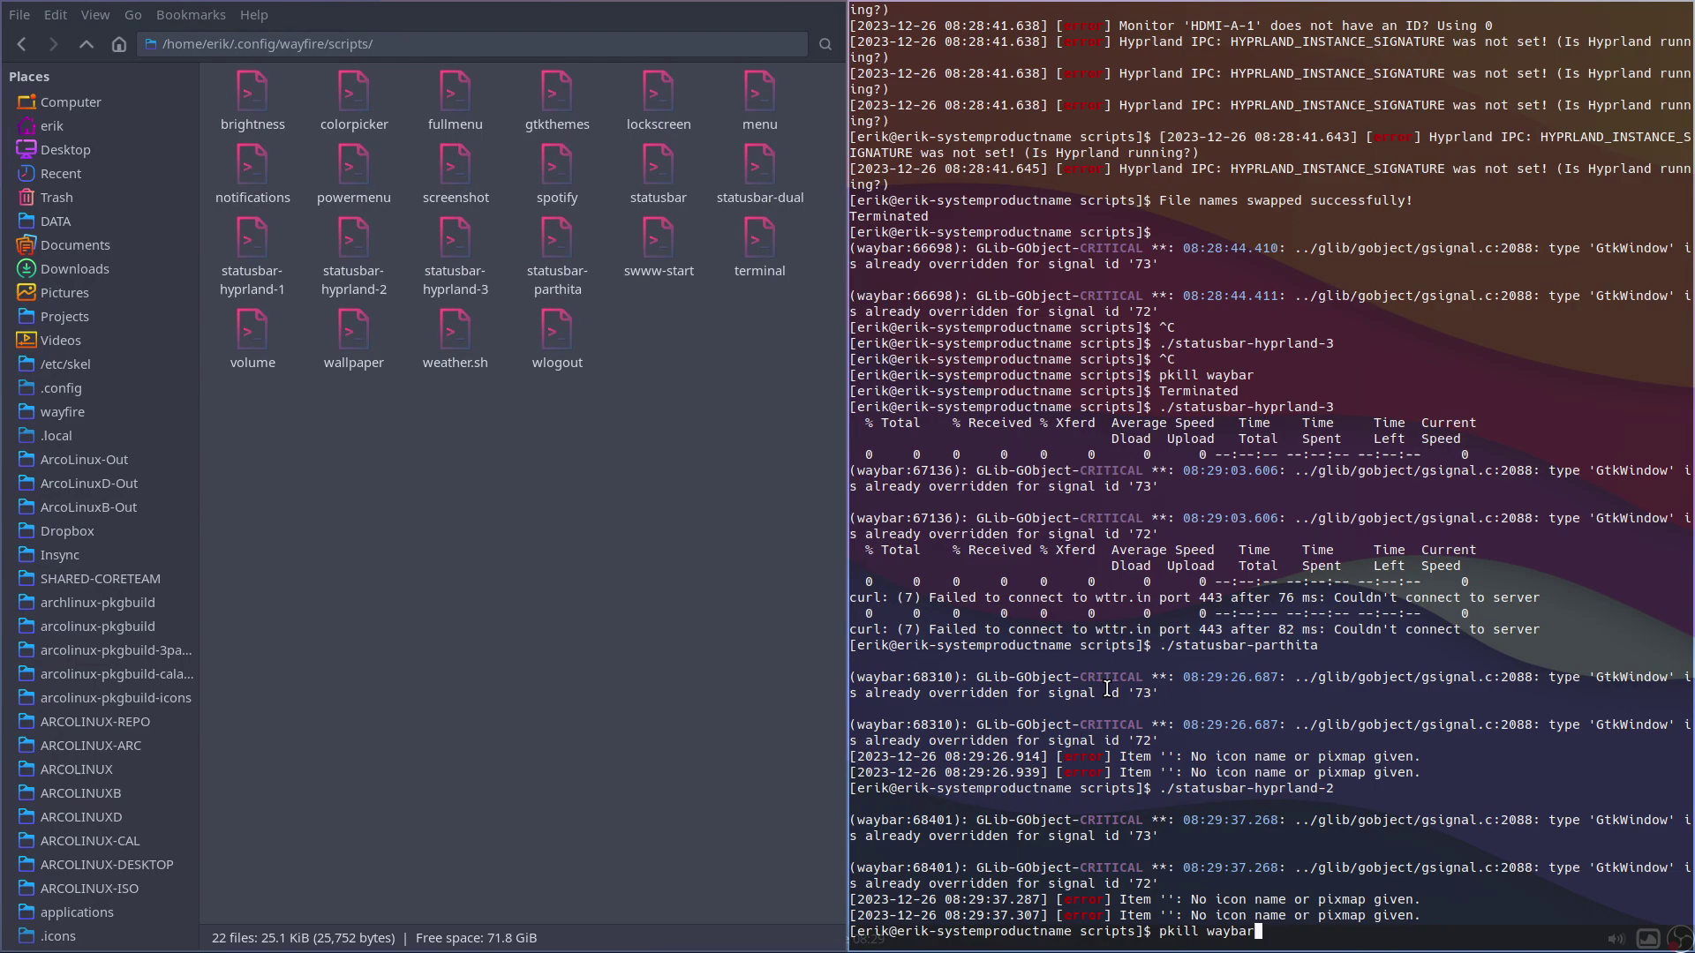
key("Up")
key("Return")
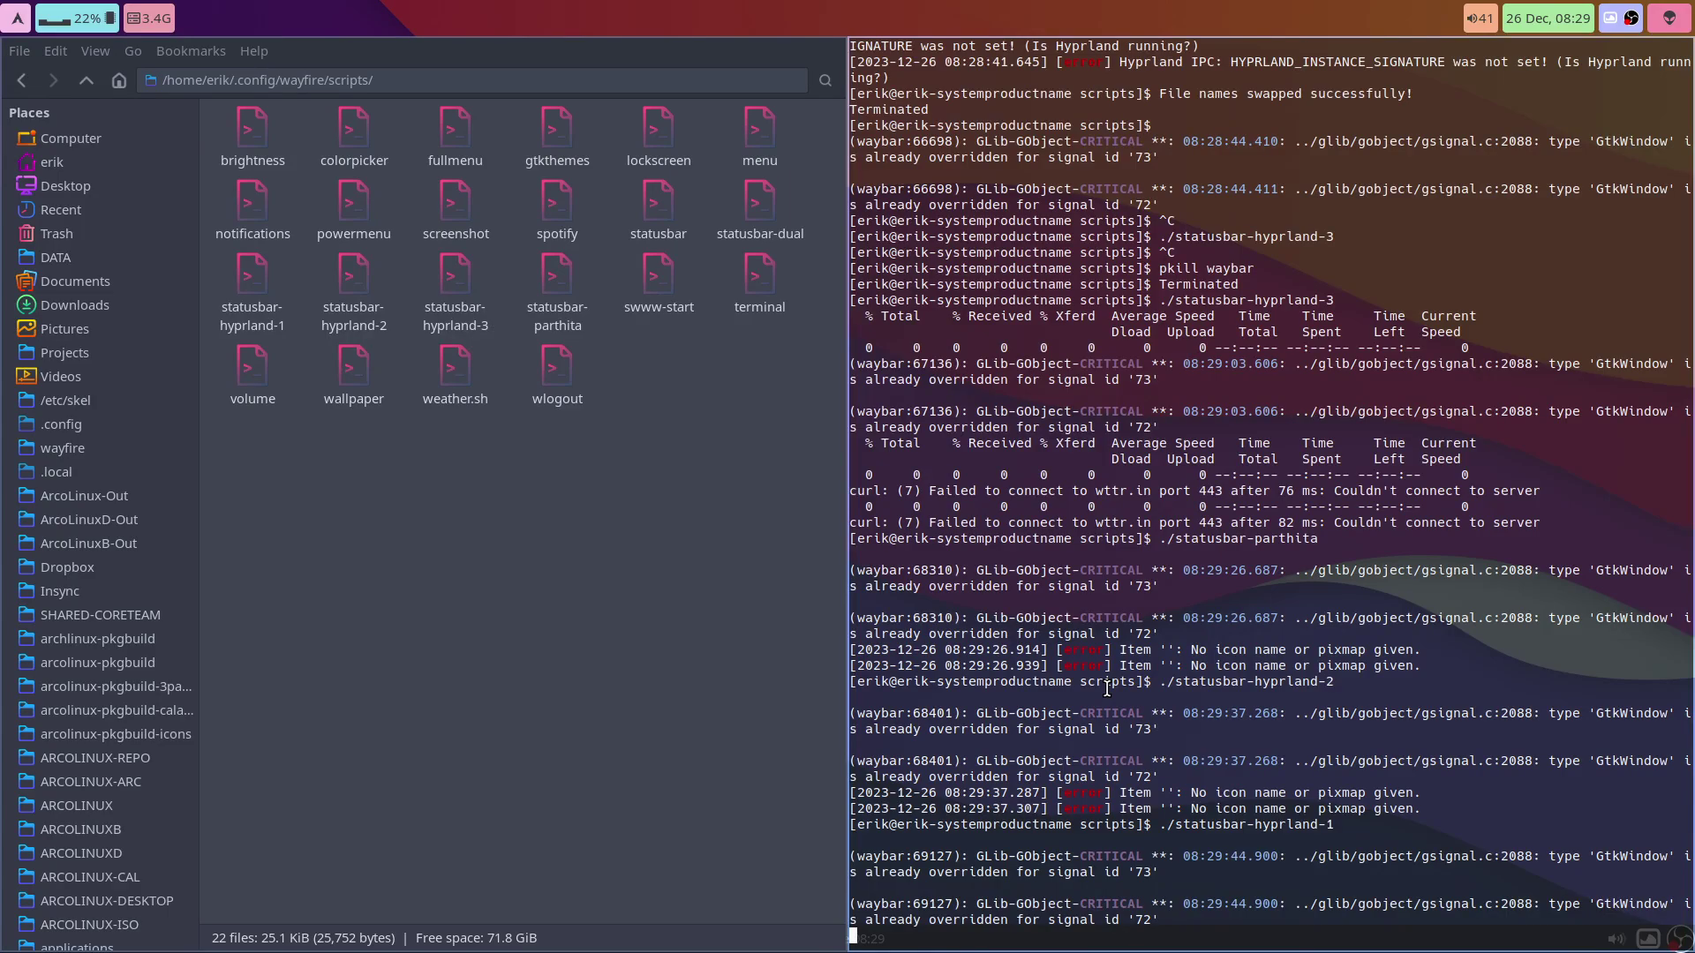
- Stop the hyprland-1 bar and relaunch ./statusbar-parthita from history
key("ctrl+c")
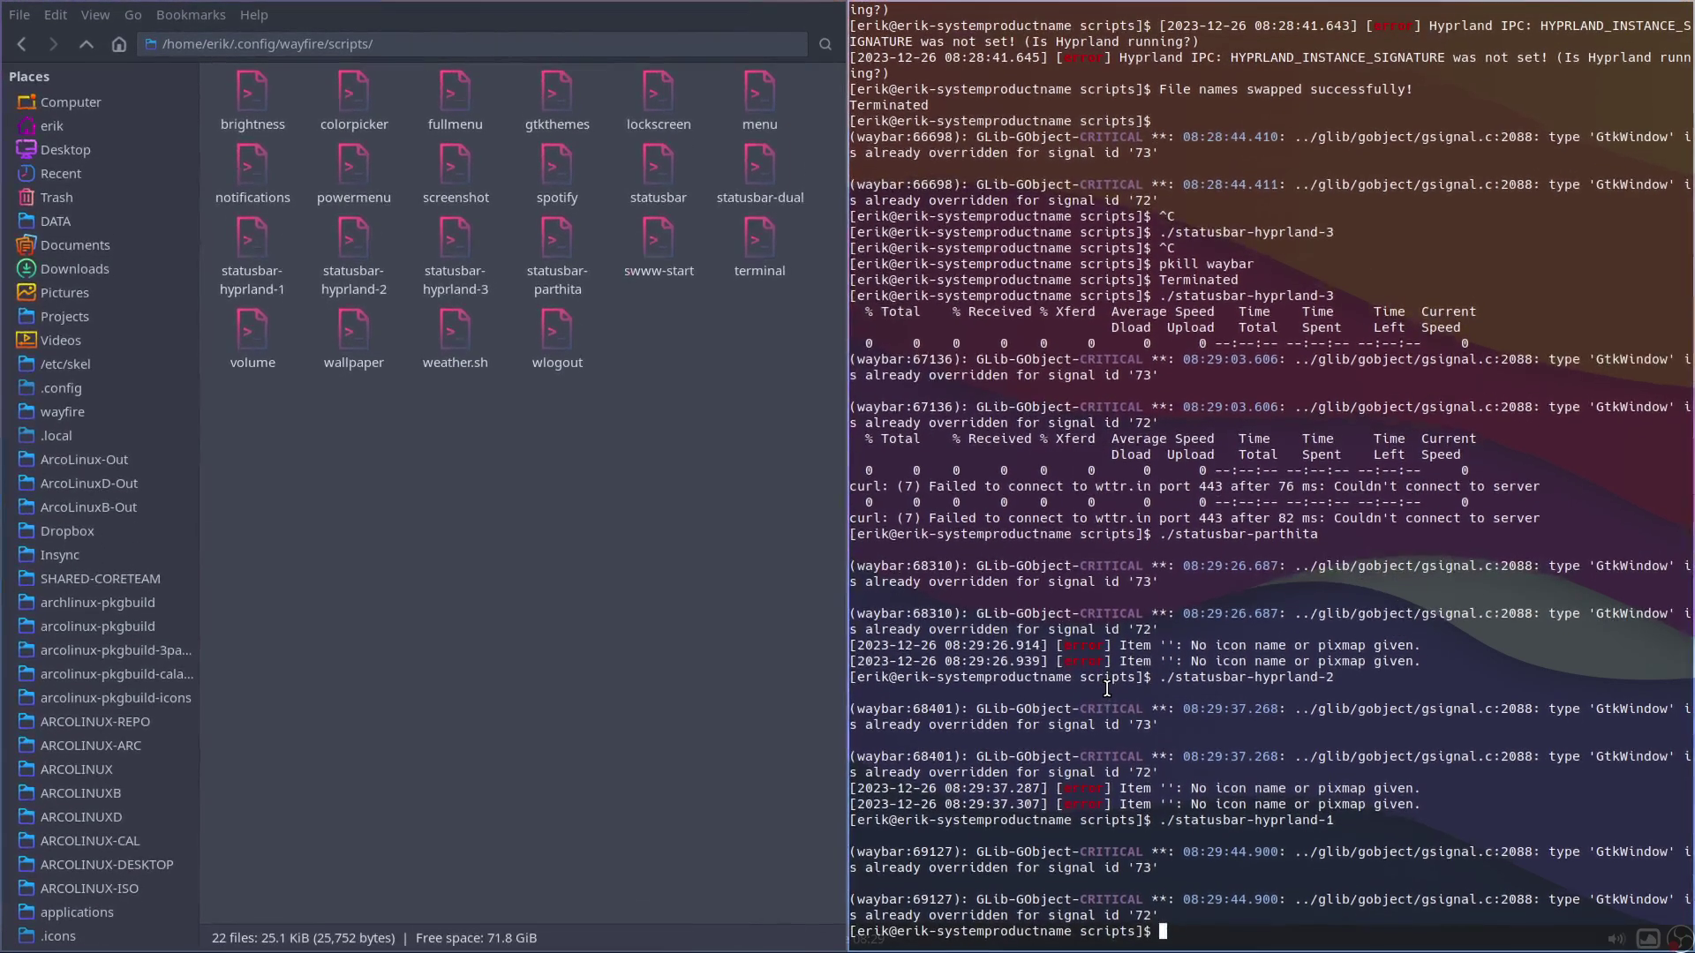
key("Up")
key("Up")
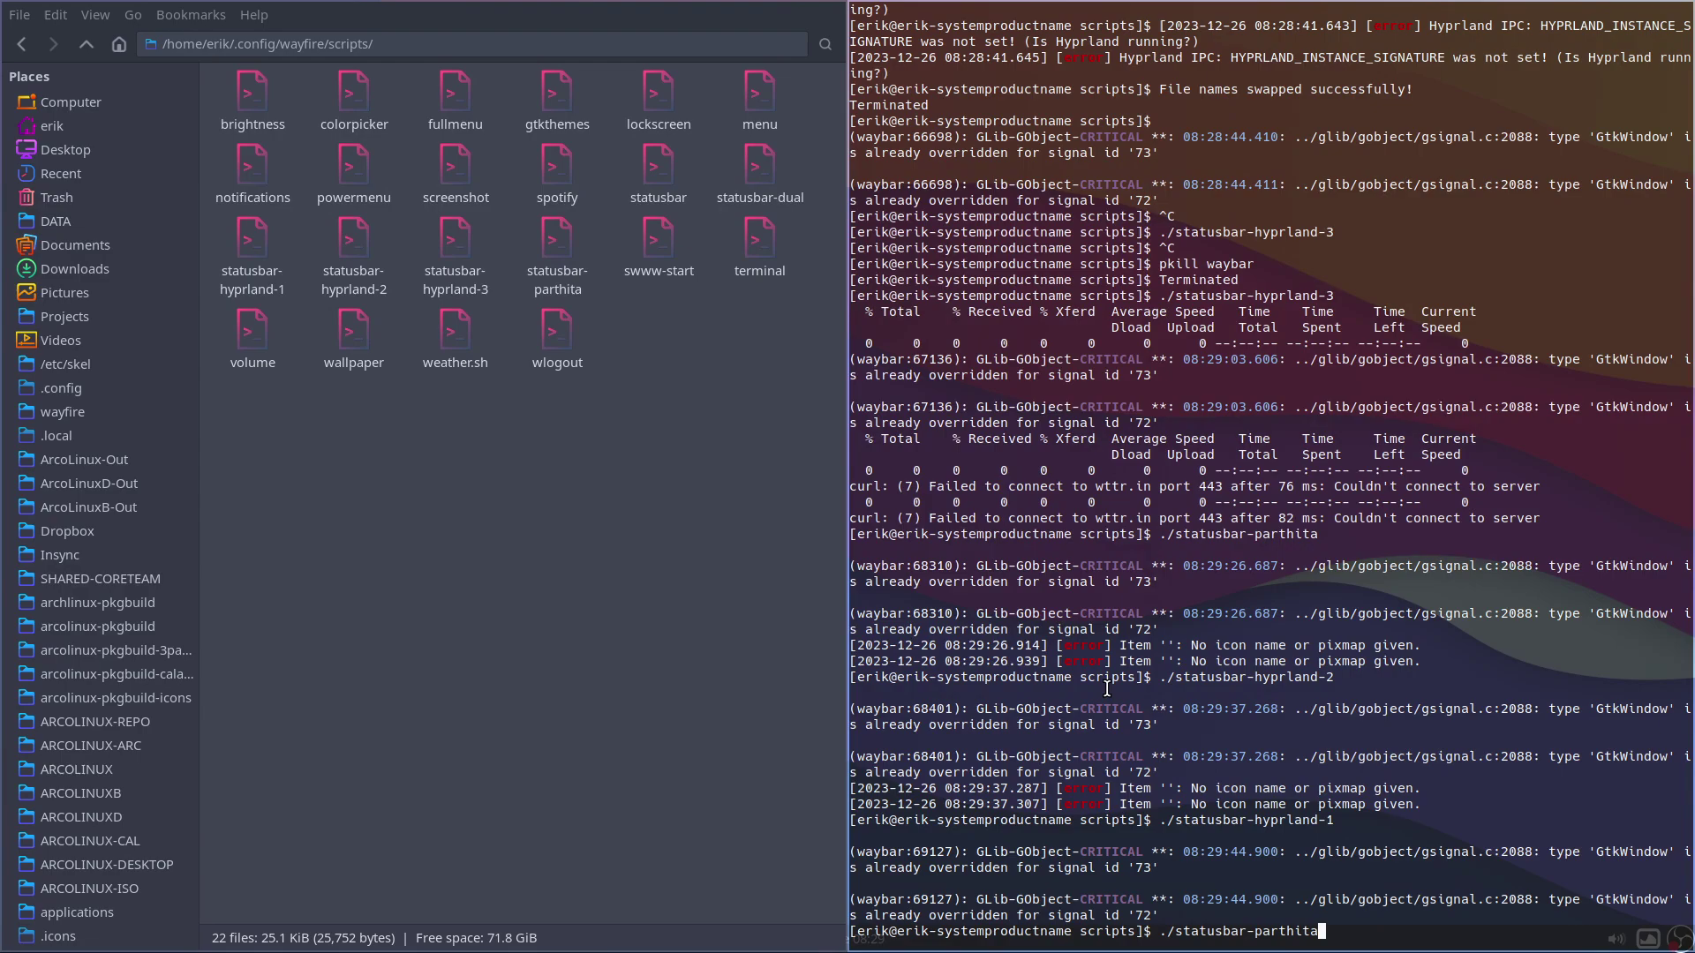
key("Return")
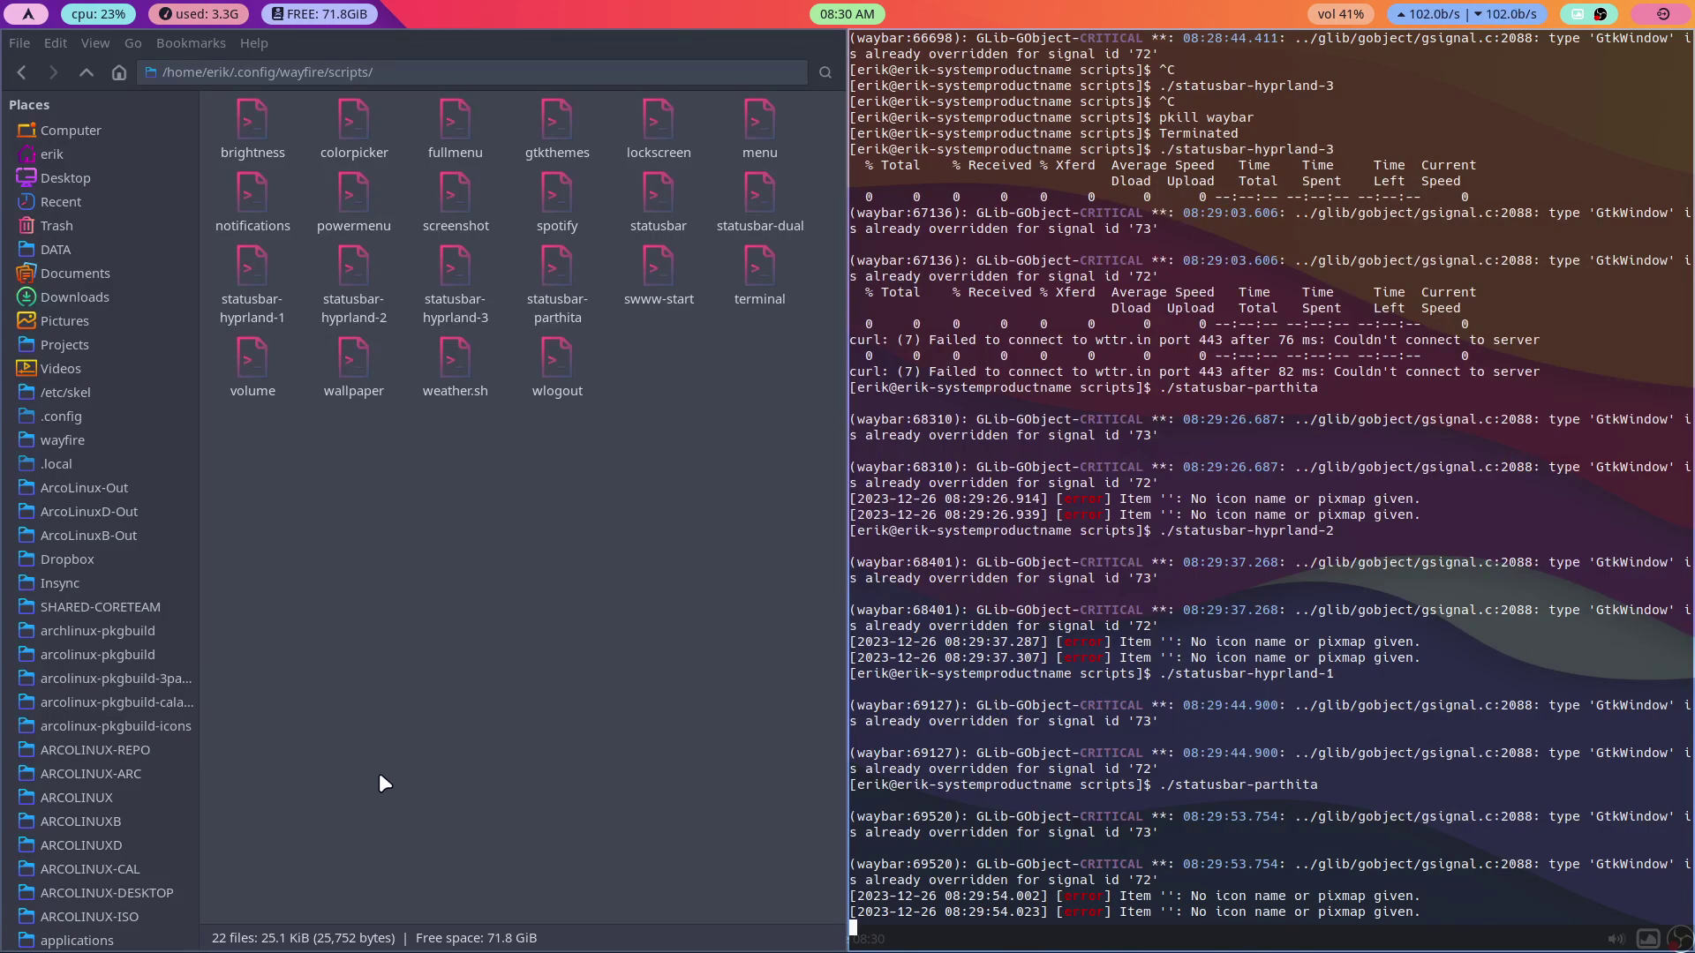
left_click(124, 440)
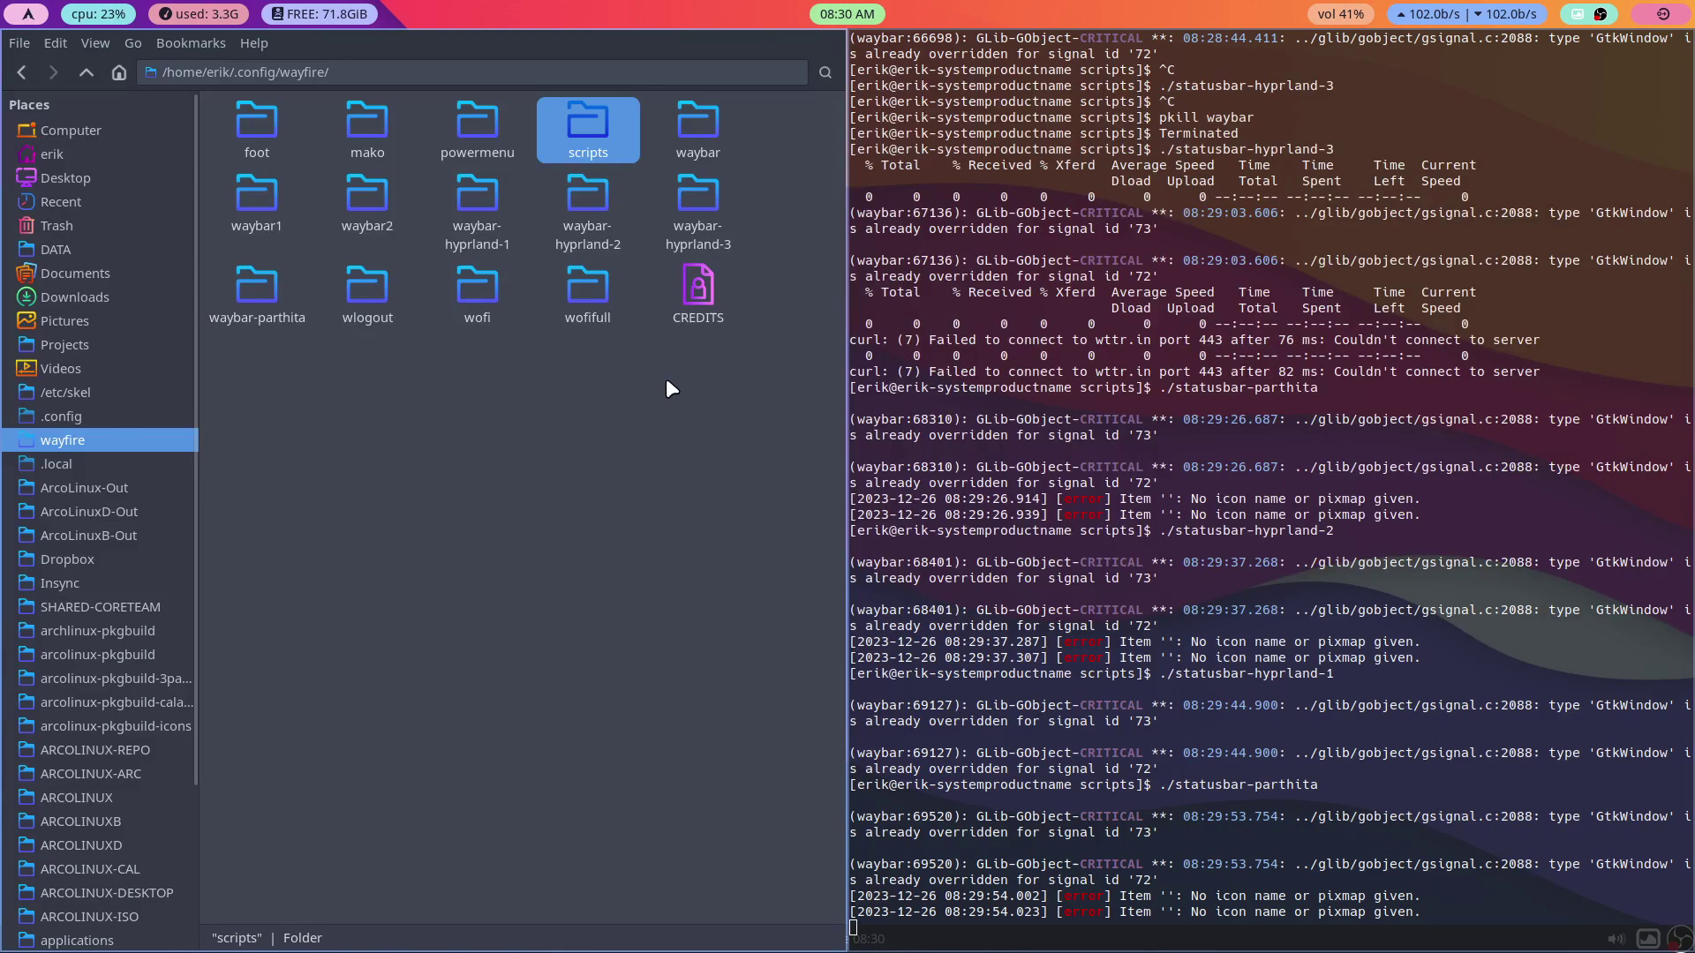
double_click(698, 285)
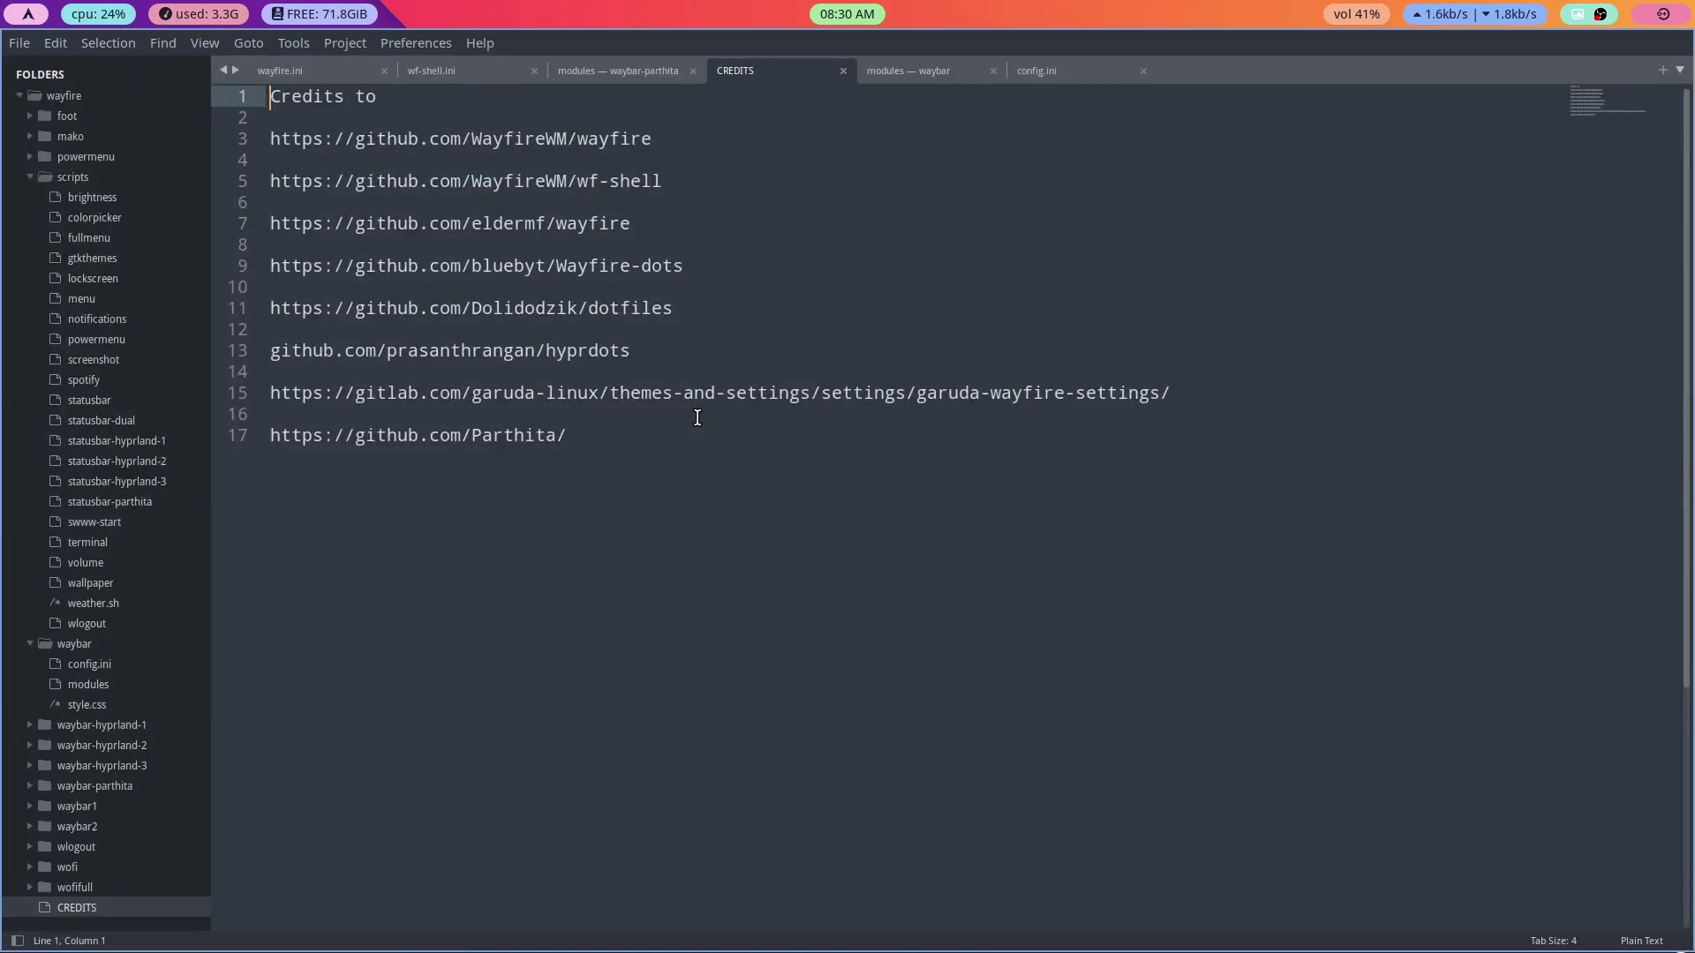
left_click(513, 435)
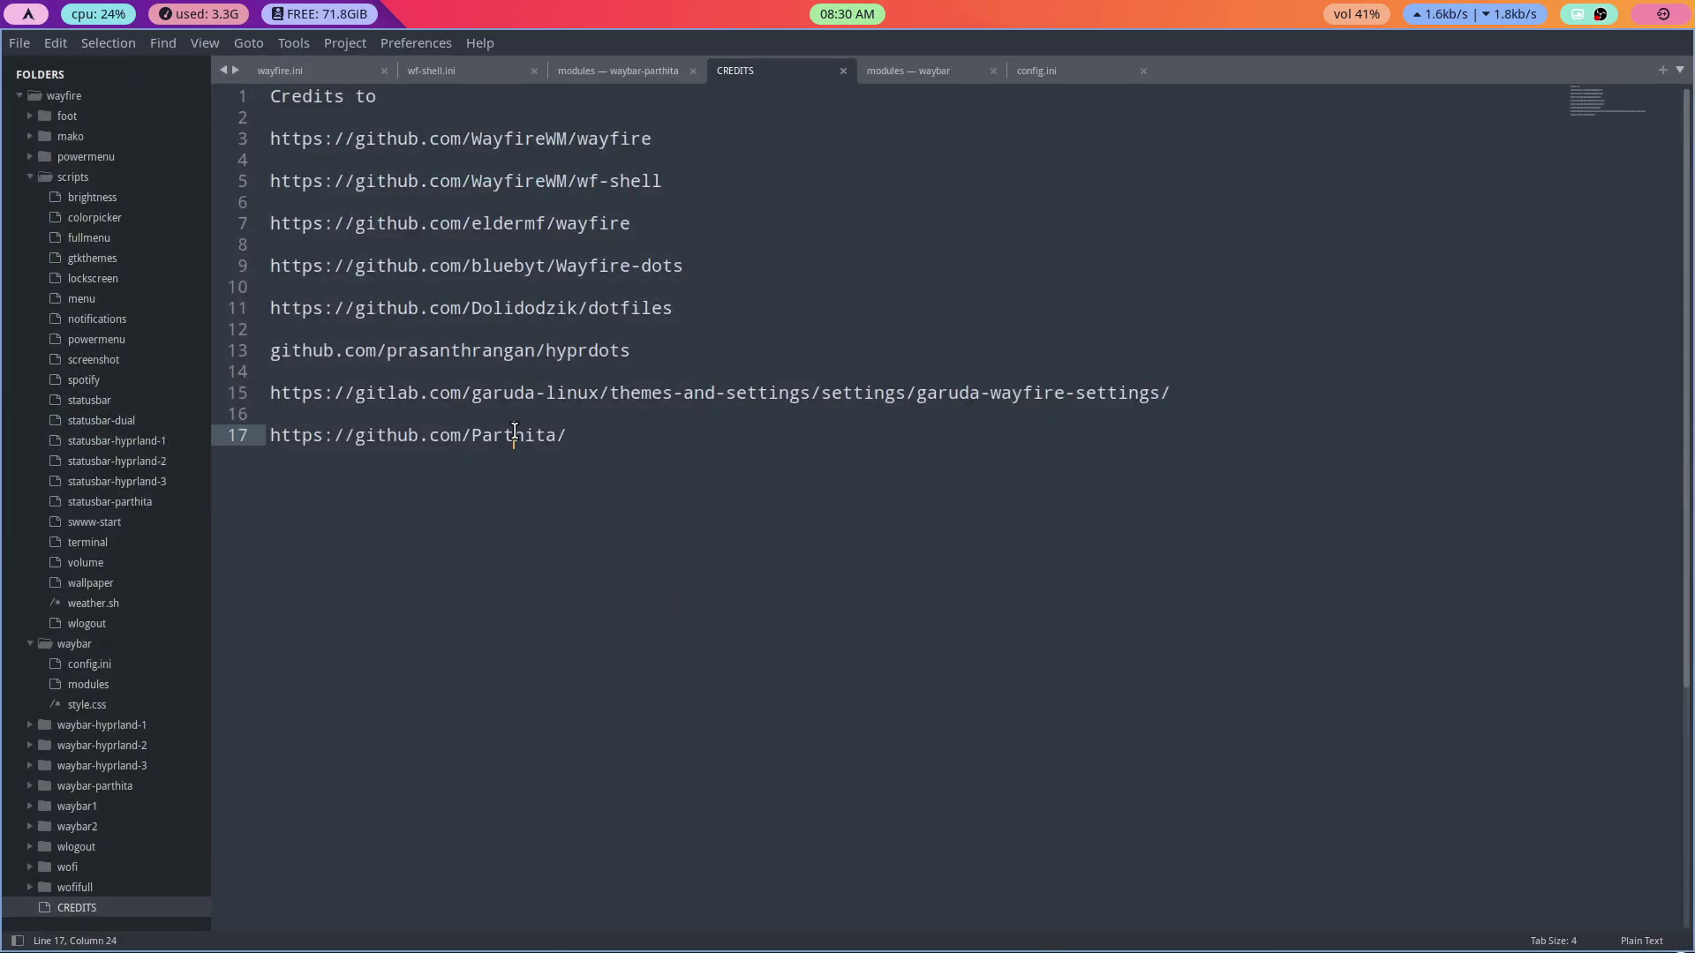
double_click(513, 434)
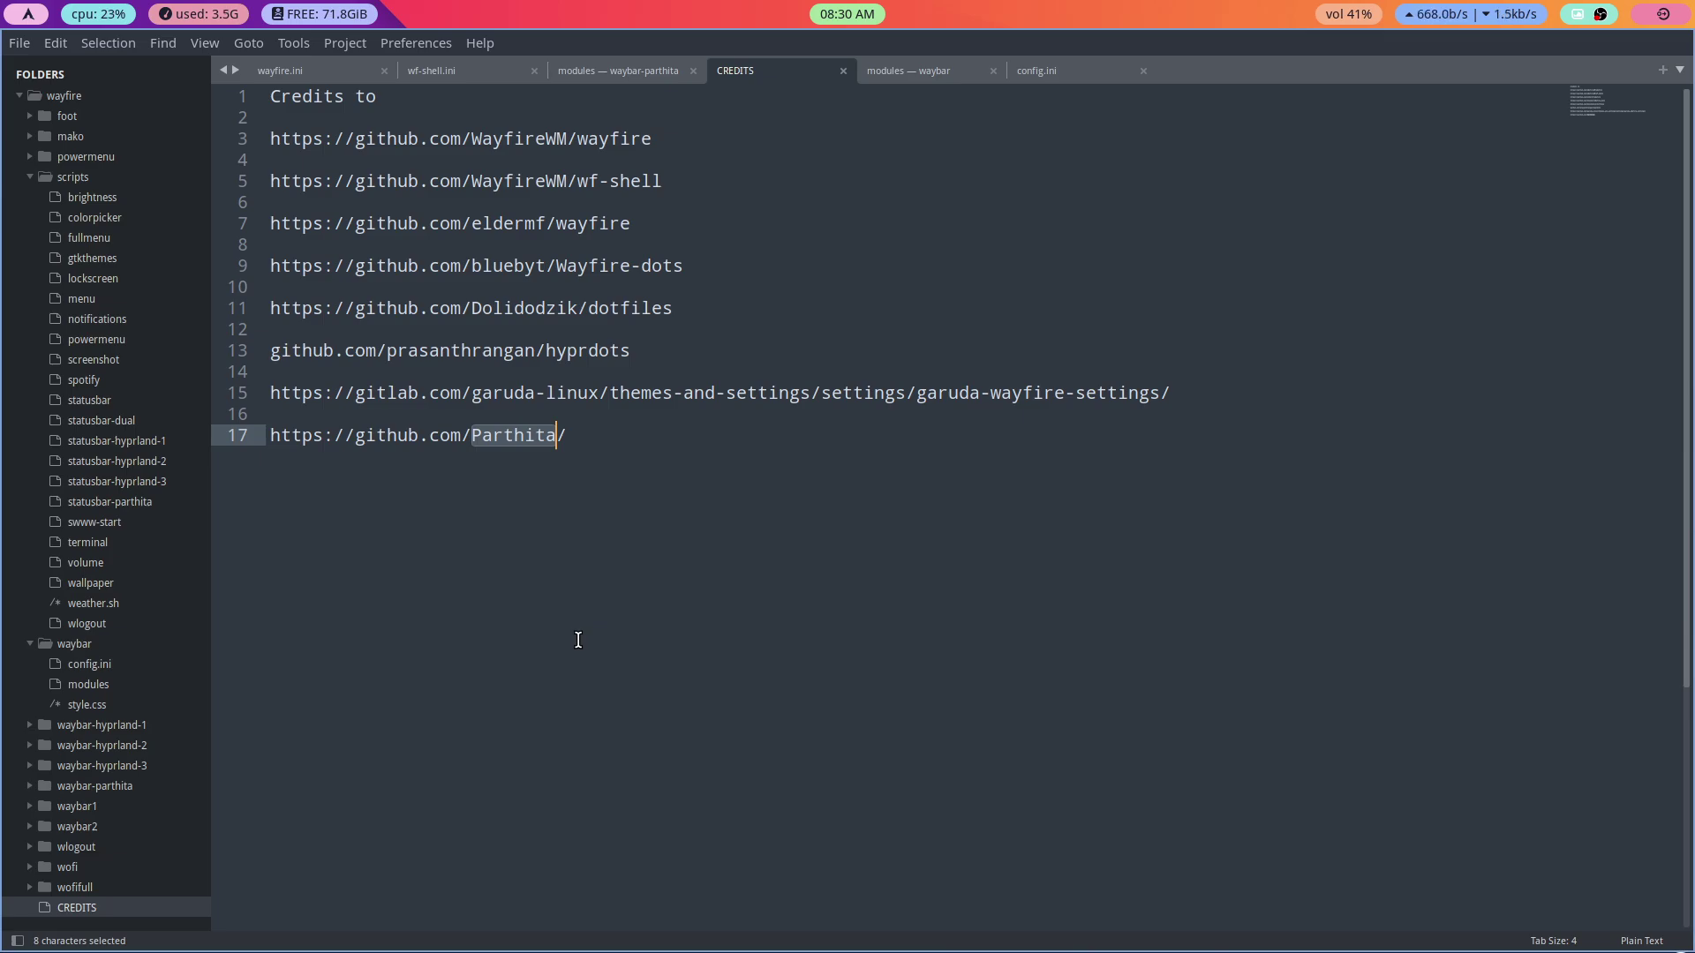
- Stop the parthita bar and launch the default './statusbar &' in the background
key("super+2")
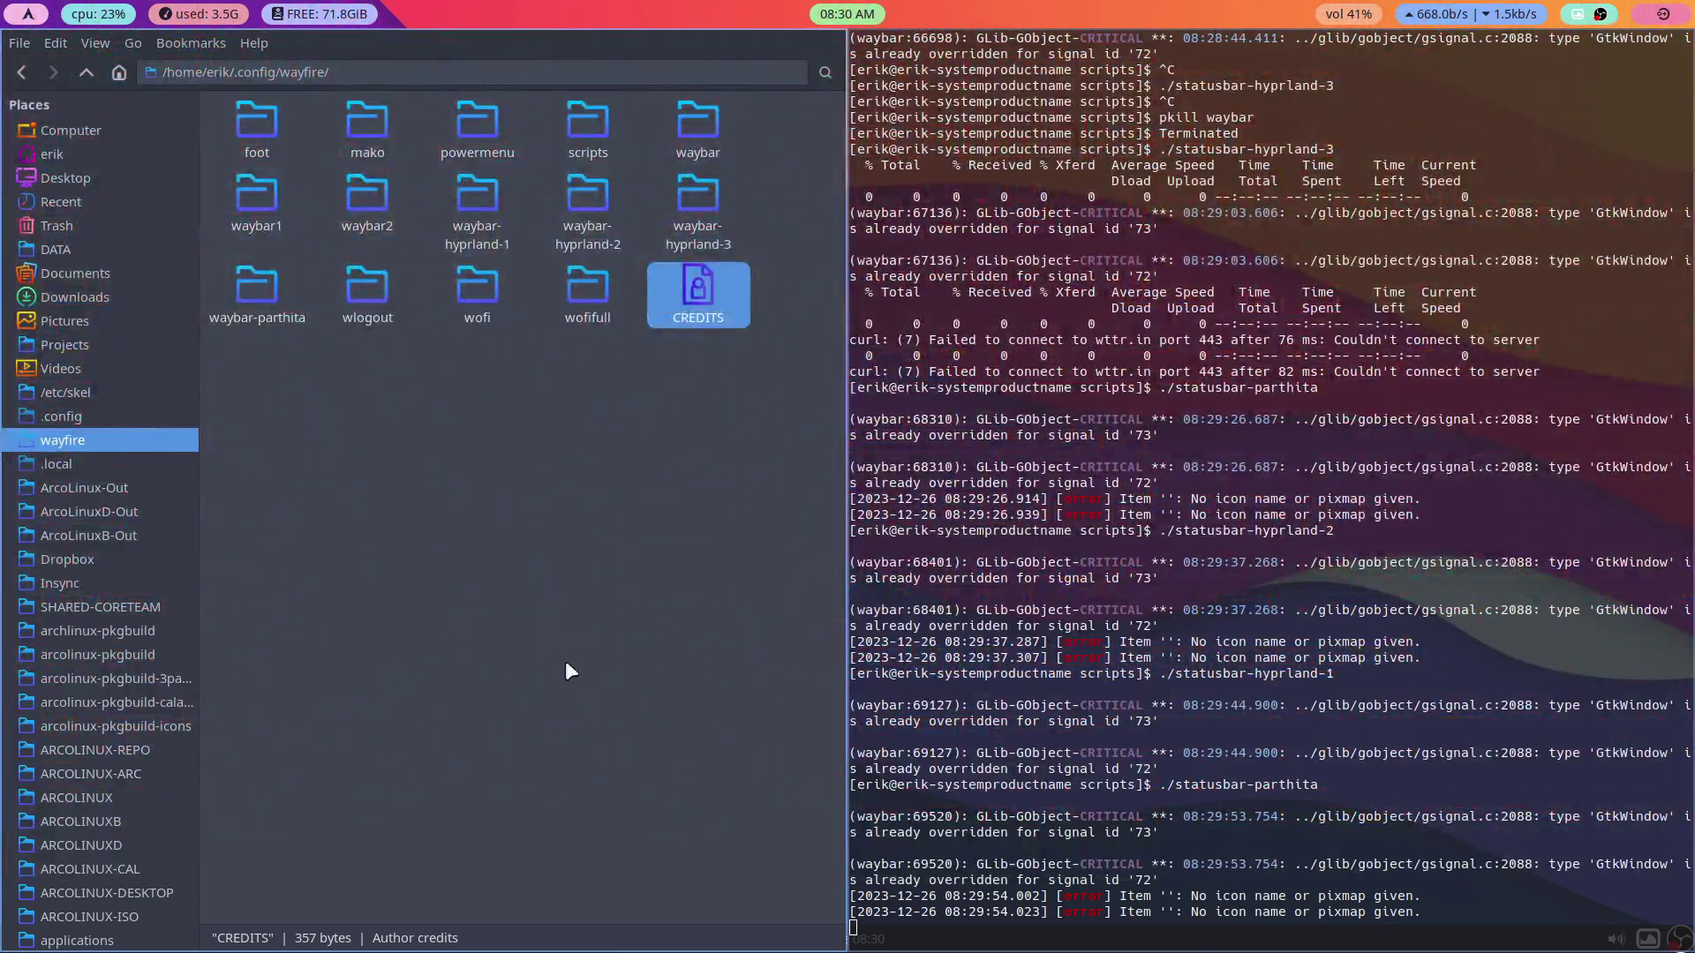
key("ctrl+c")
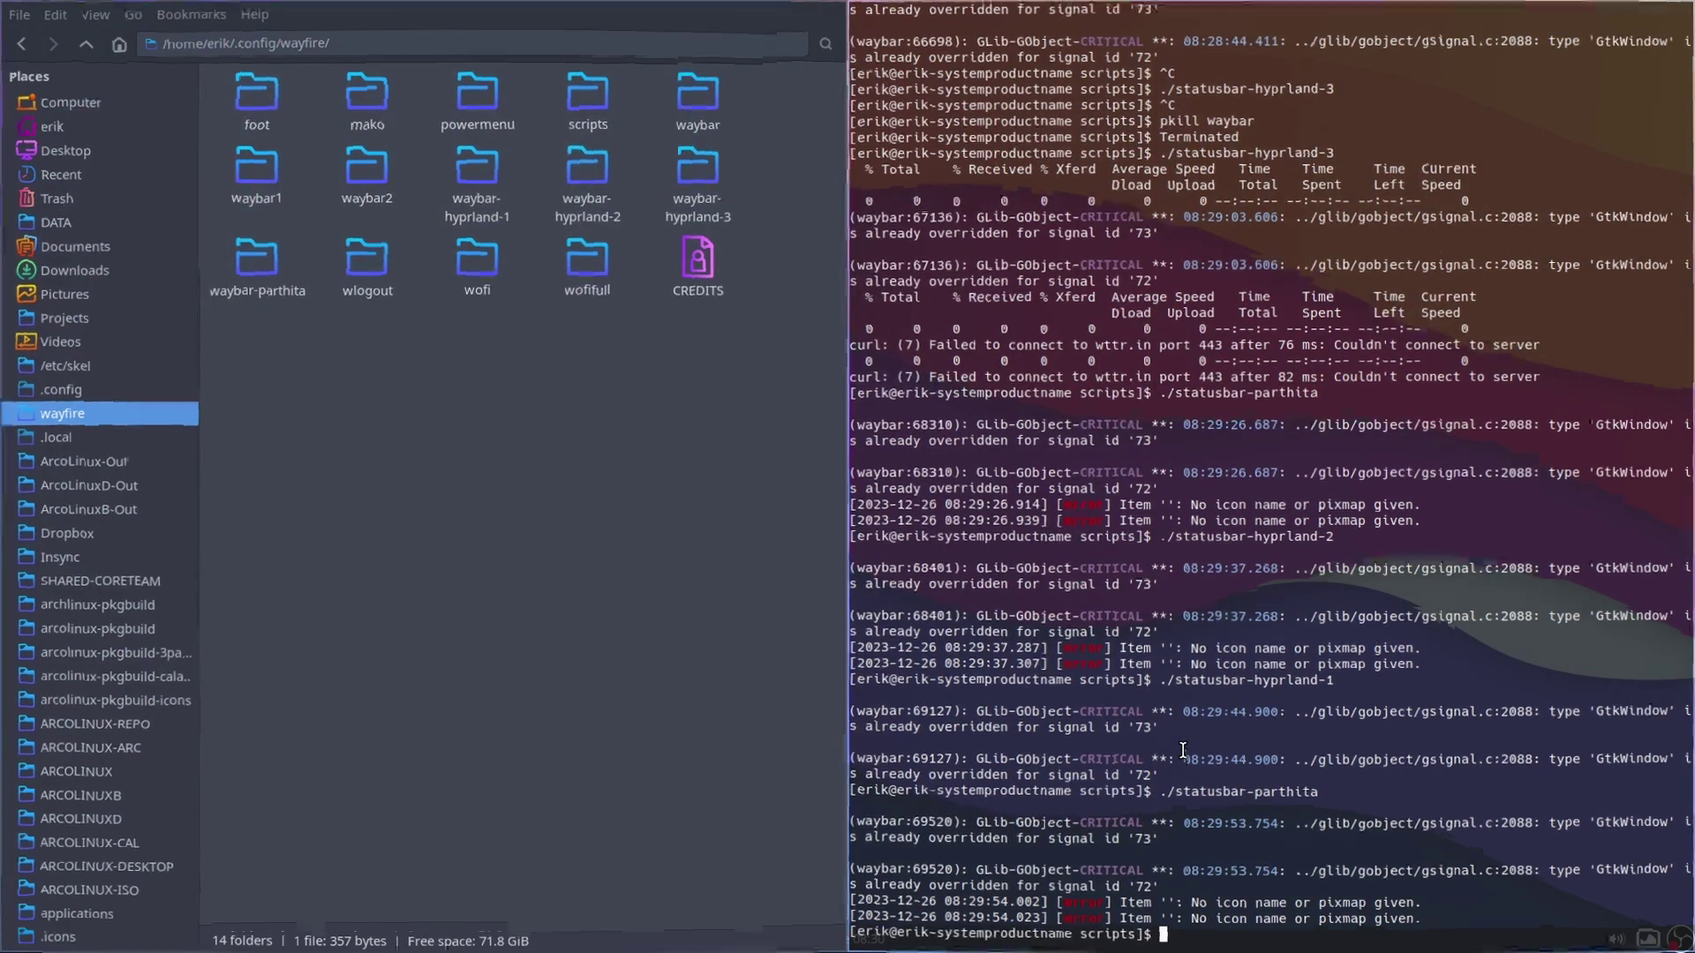
key("Up")
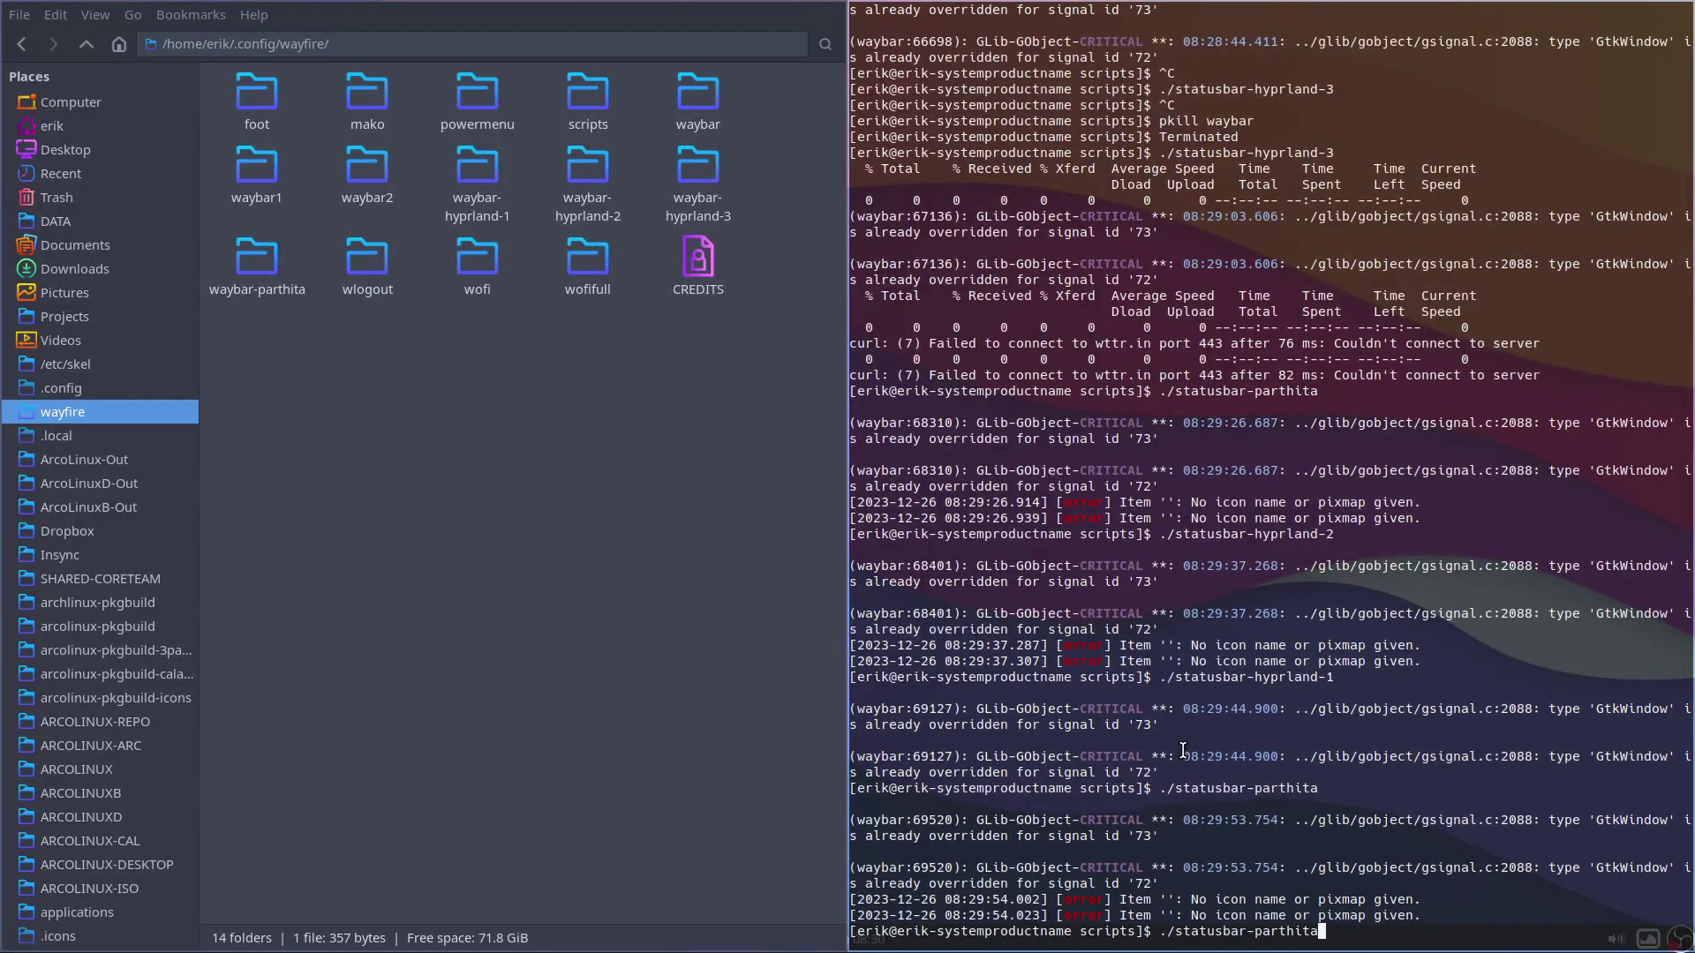
key("Up")
key("Up")
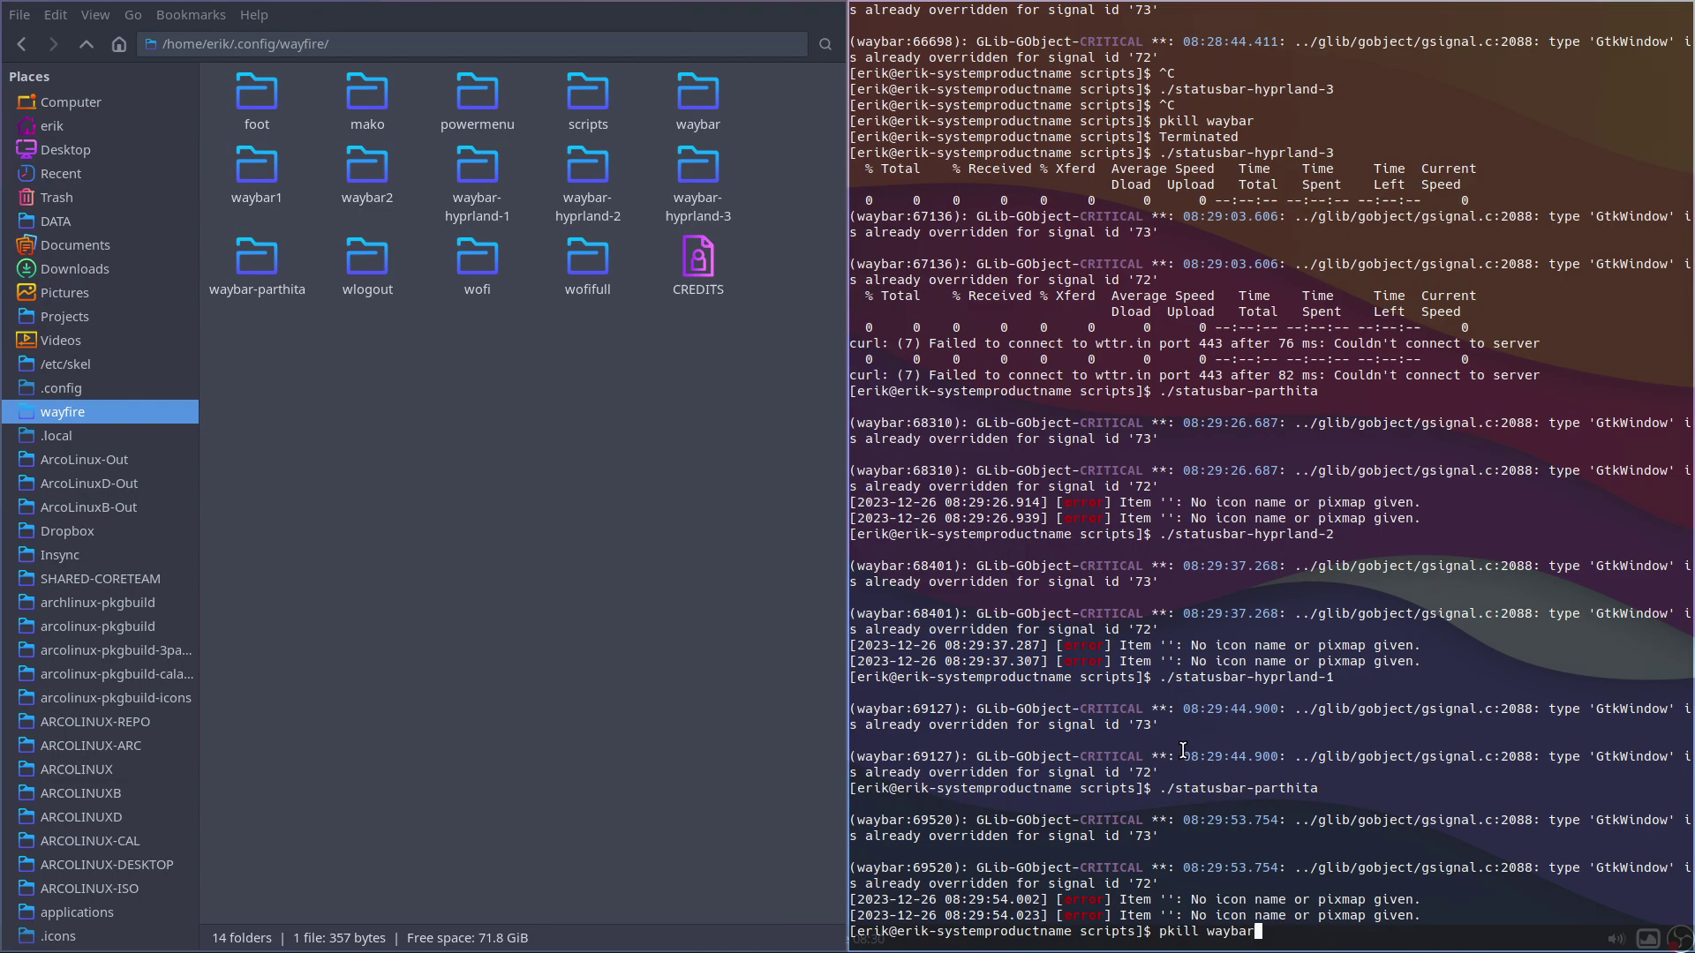
key("Up")
key("Up")
key("Up")
key("Up")
key("Up")
key("Down")
key("Down")
key("Down")
key("Down")
key("BackSpace")
key("BackSpace")
key("BackSpace")
key("BackSpace")
type("r")
type(" &")
key("Return")
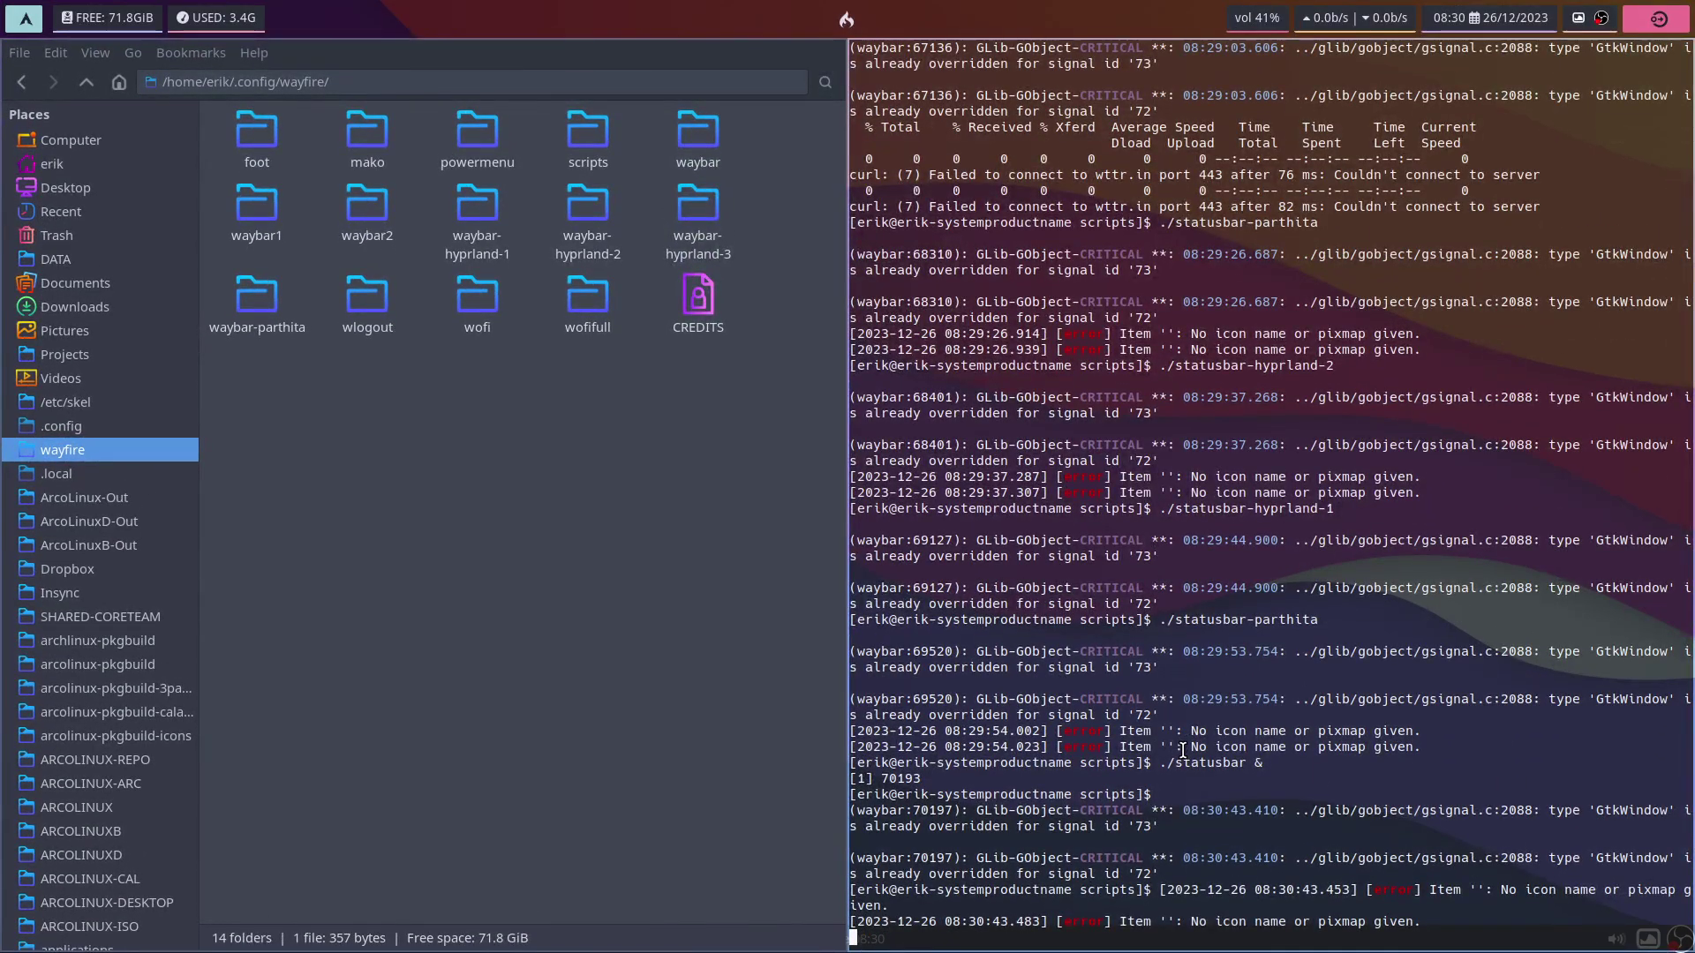